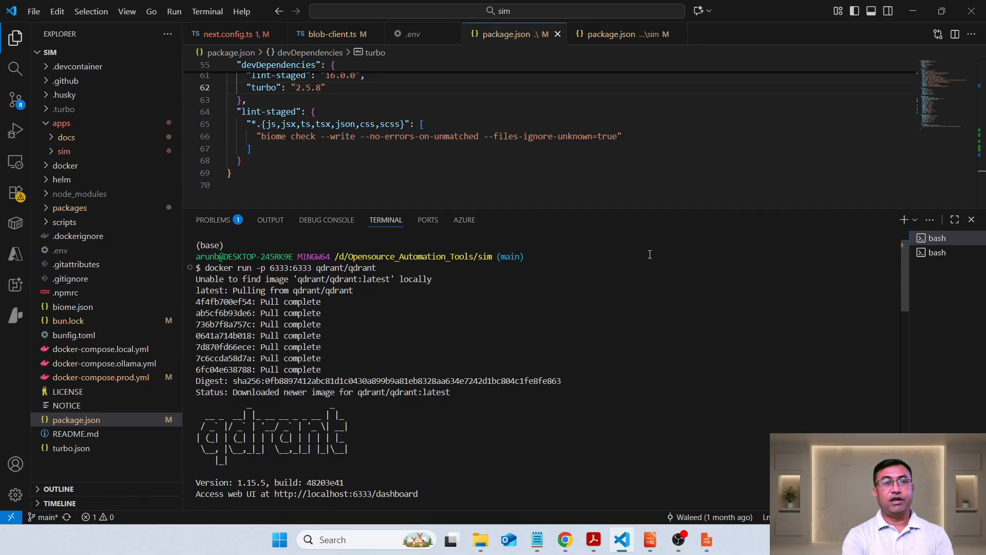
Review the docker run command for the qdrant/qdrant image on port 6333 and its output in the terminal
left_click_drag(208, 268, 397, 268)
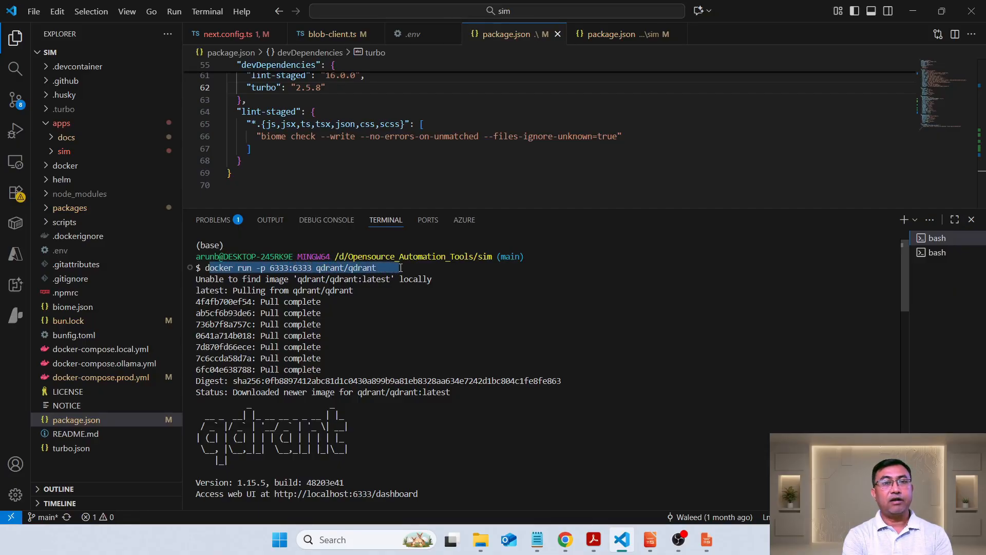
left_click(482, 277)
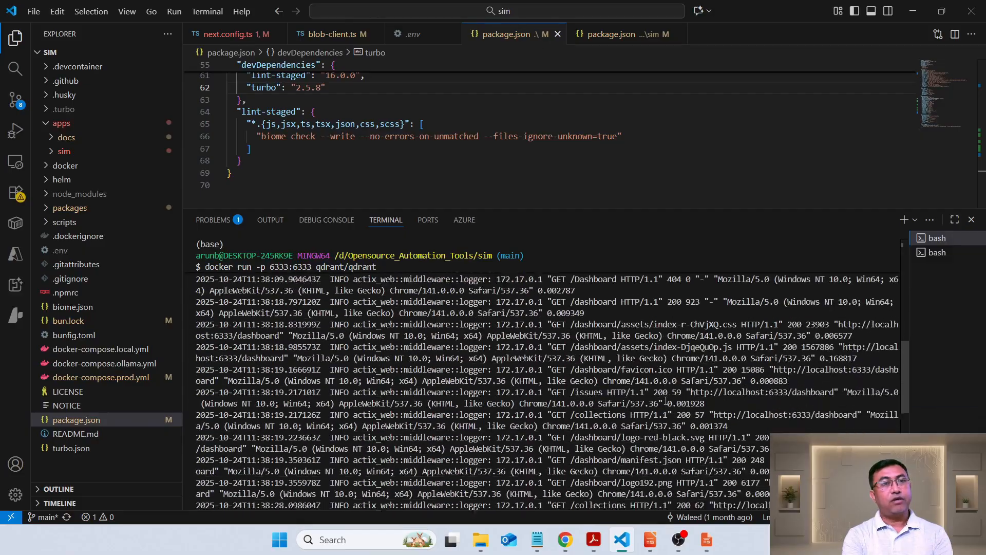
scroll(666, 401, "up", 10)
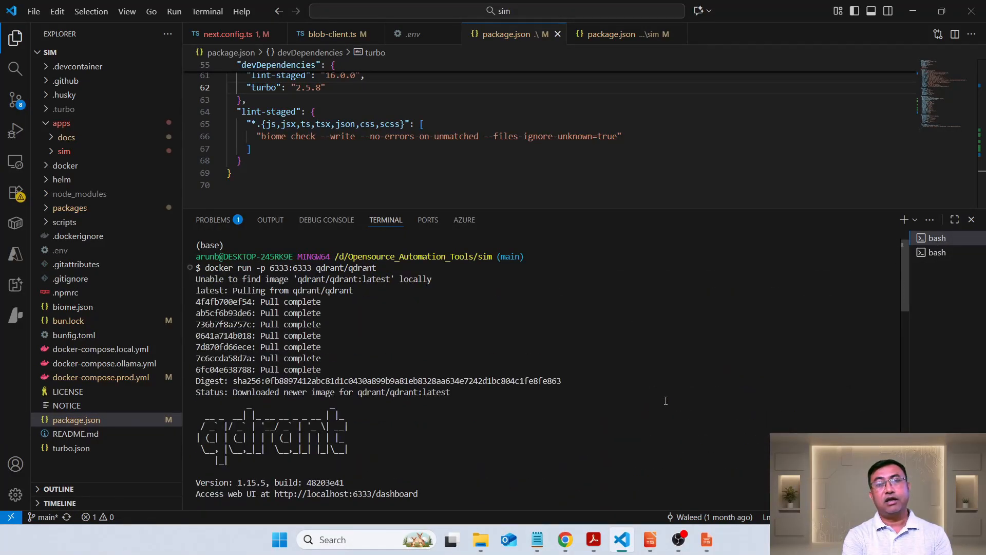
left_click(433, 181)
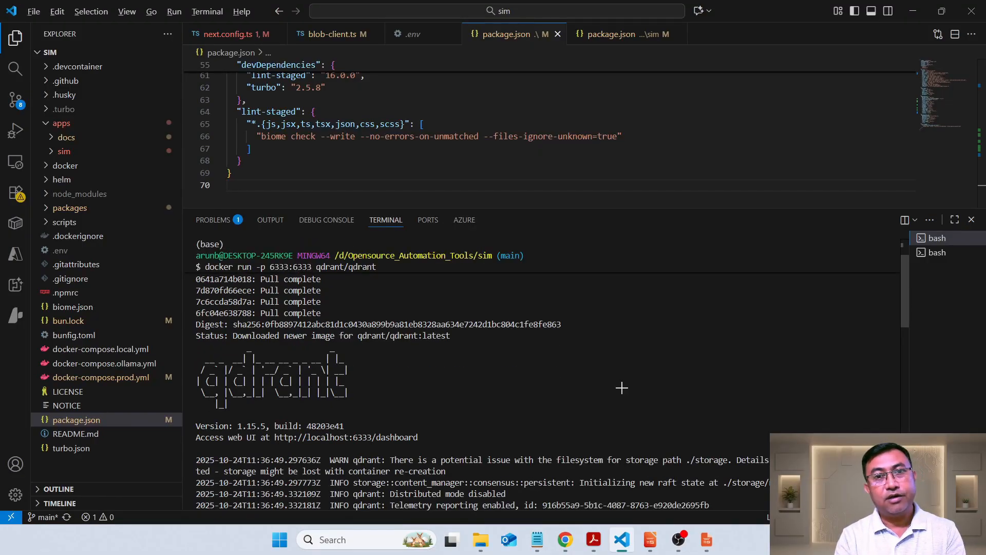
Switch to the Sim workspace in the browser and create a new workflow
key("alt+Tab")
key("alt+Tab")
key("alt+Tab")
key("alt+Tab")
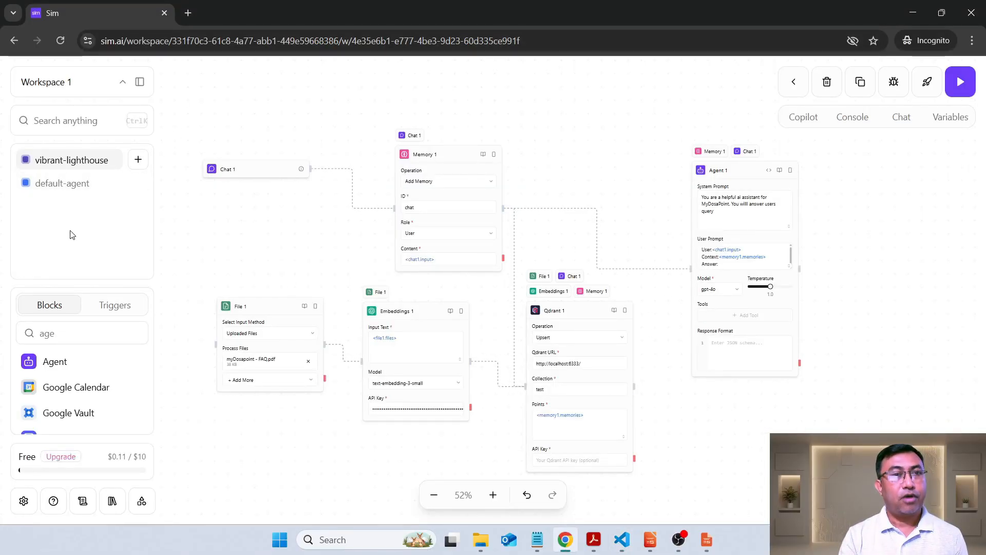
mouse_move(137, 160)
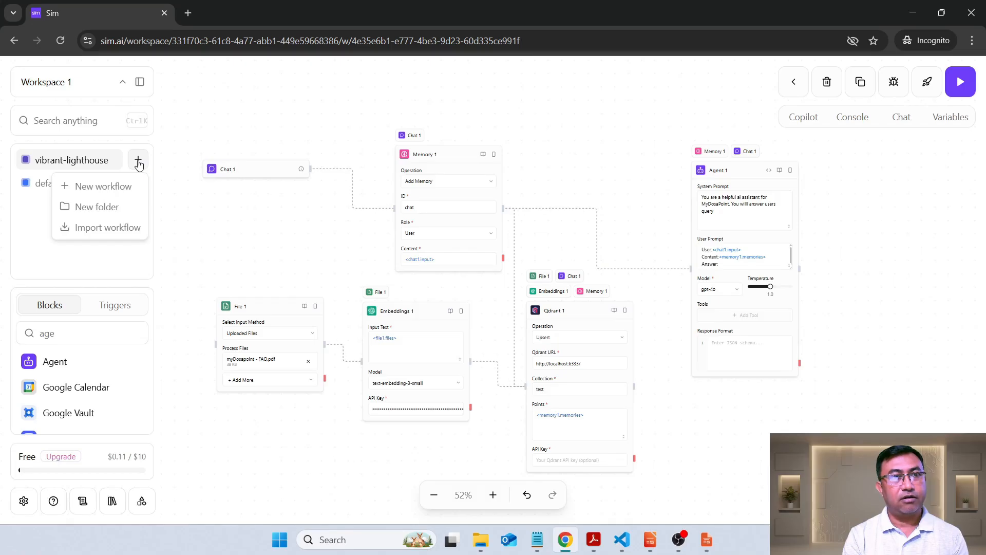
left_click(105, 186)
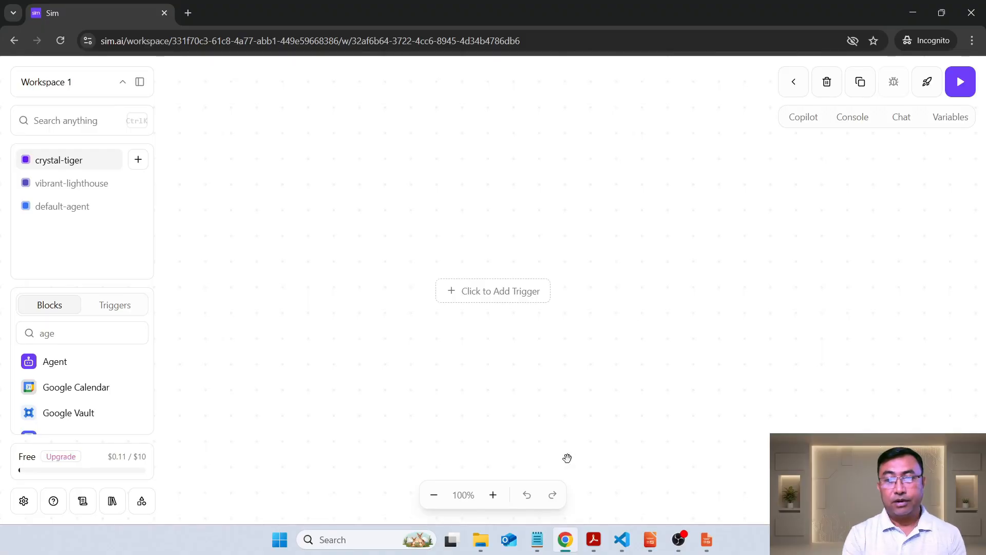
Look over the myDosapoint - FAQ PDF, and add a File block on the left side of the new workflow canvas
left_click(596, 549)
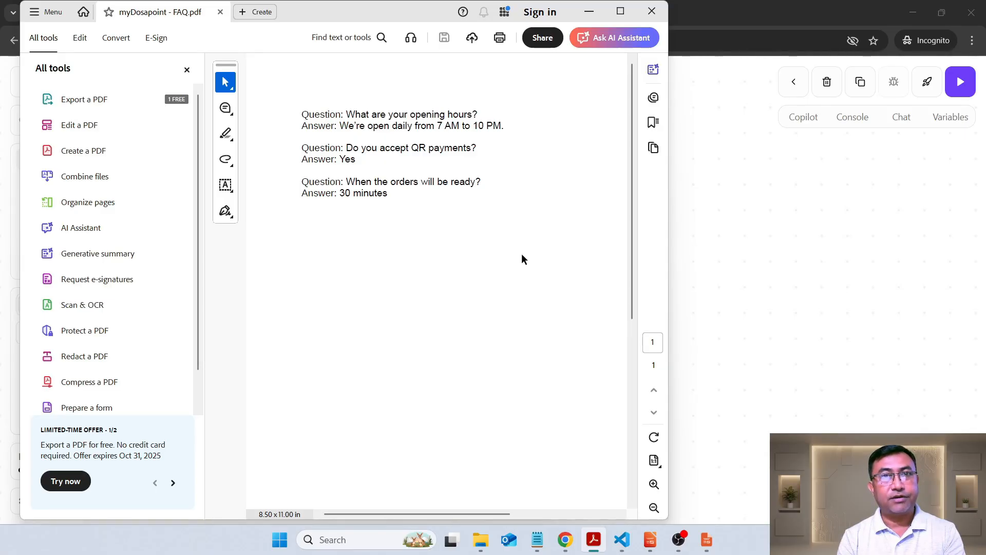
key("alt+Tab")
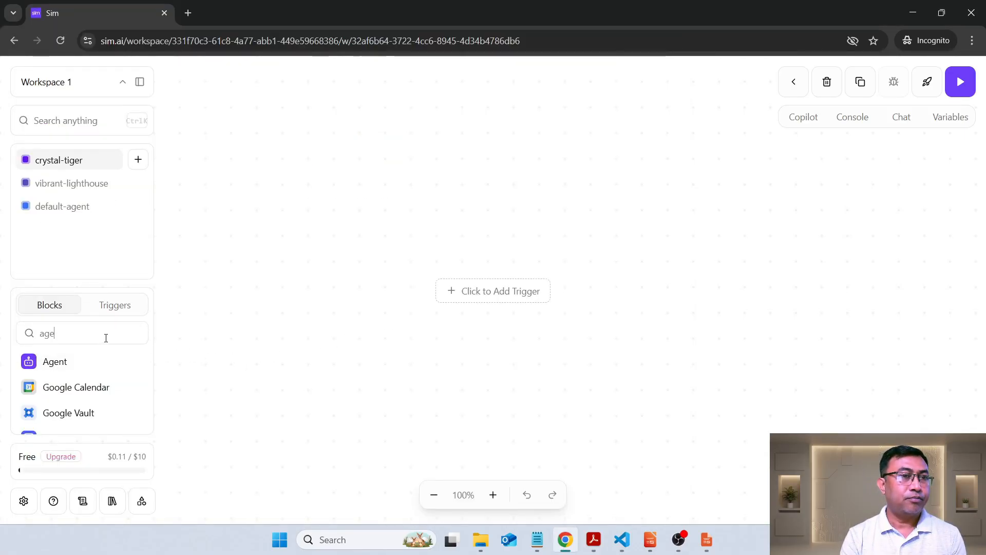
left_click_drag(106, 337, 23, 337)
type("file")
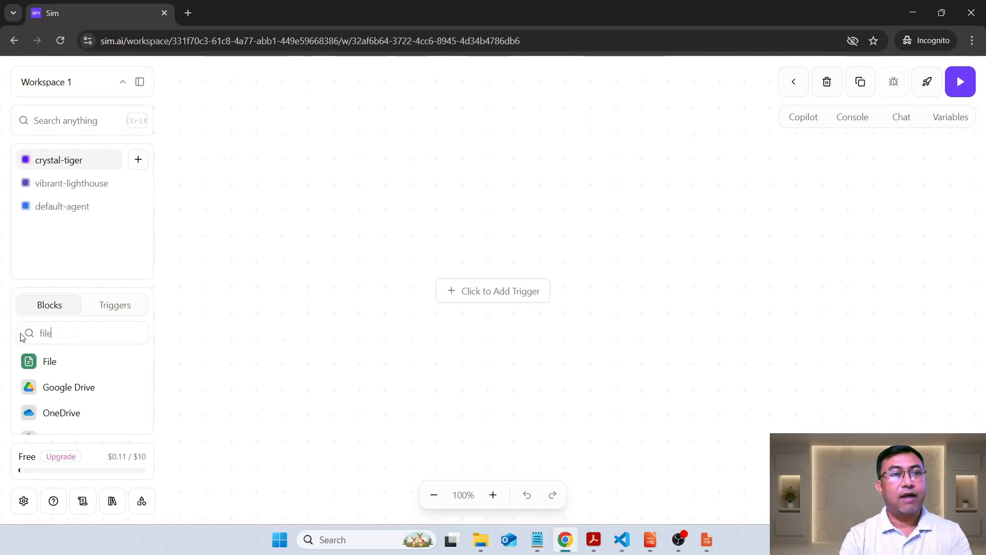
left_click(56, 367)
left_click_drag(568, 321, 252, 310)
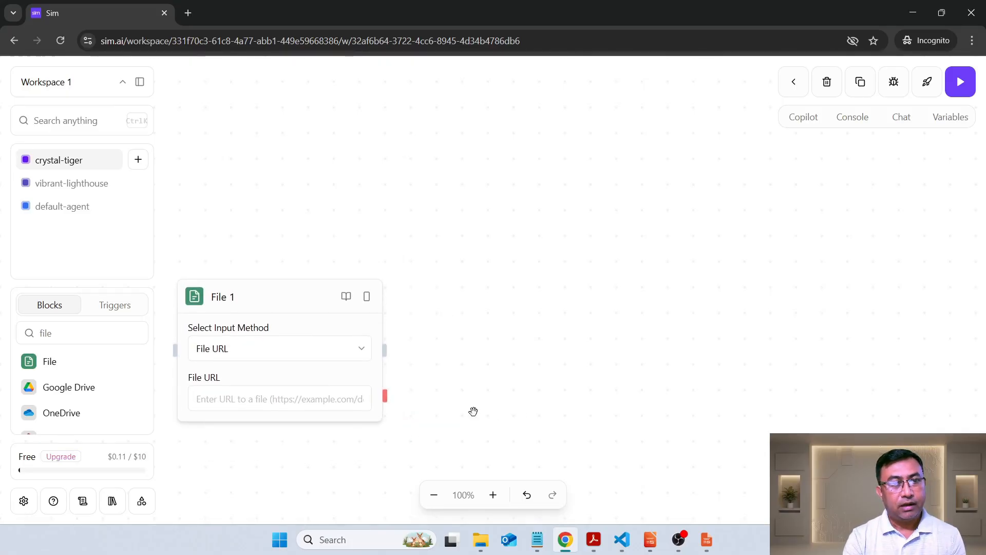
Rename the File block to "File" and set its input method to Uploaded Files
left_click(361, 348)
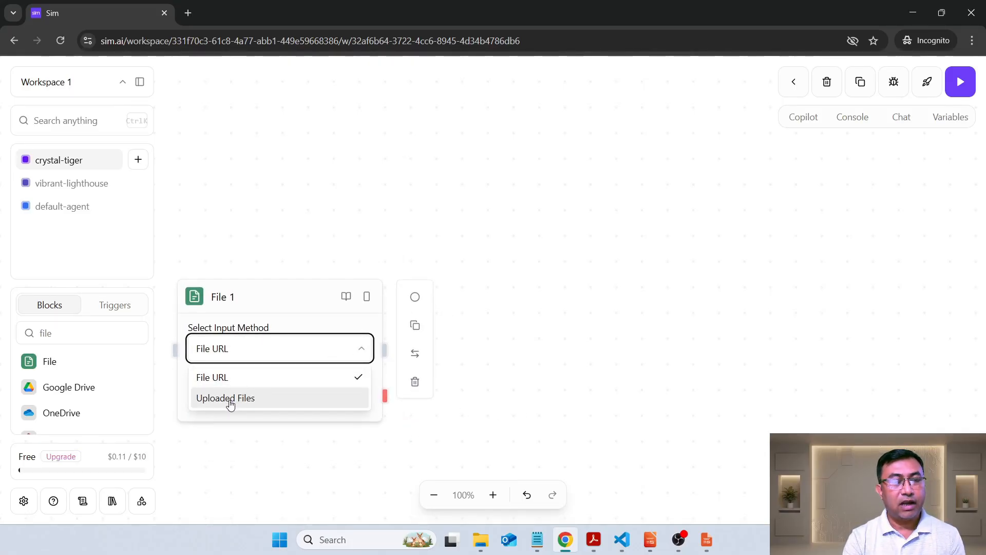
left_click(243, 299)
left_click(234, 298)
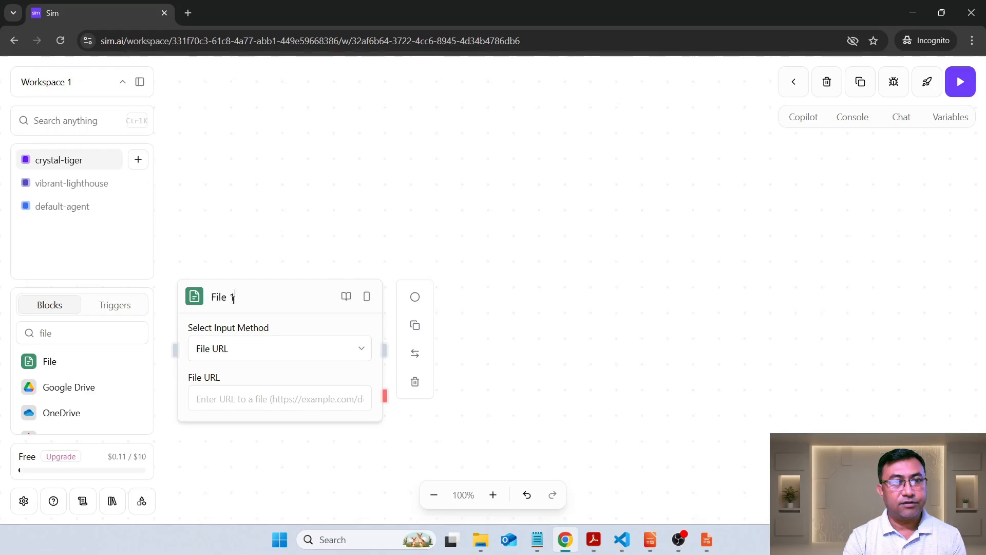
key("BackSpace")
key("BackSpace")
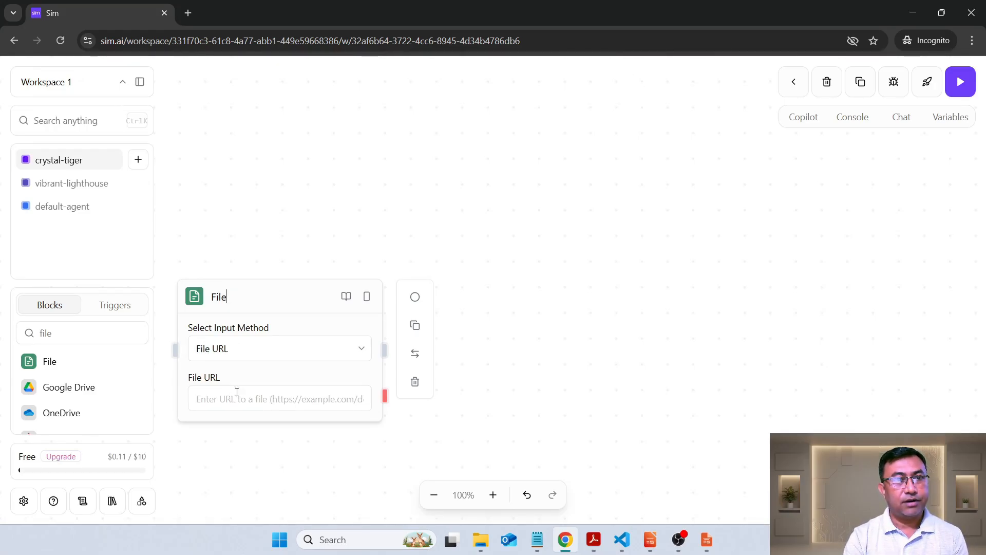
left_click(260, 359)
left_click(229, 399)
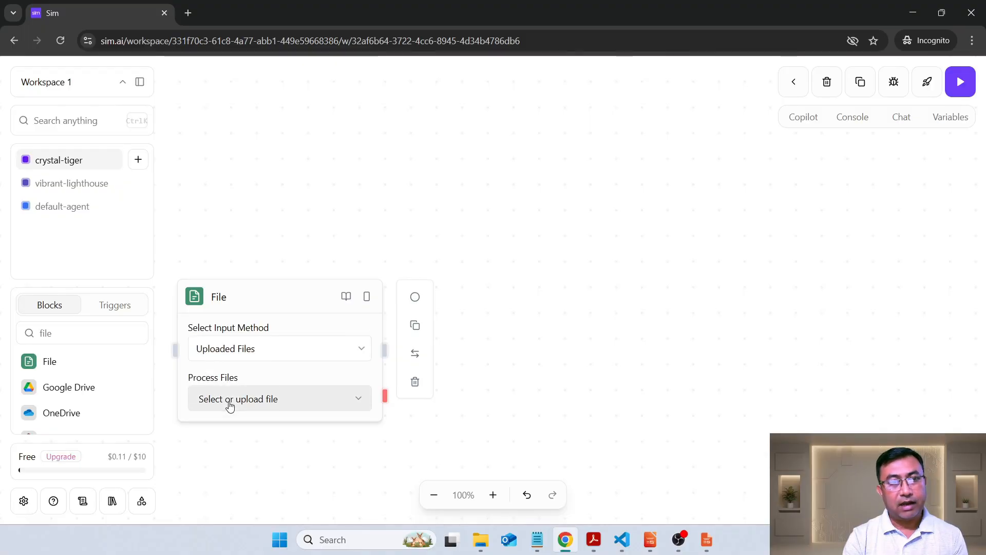
Try to upload myDosapoint - FAQ.pdf as a new file in the File block
left_click(267, 406)
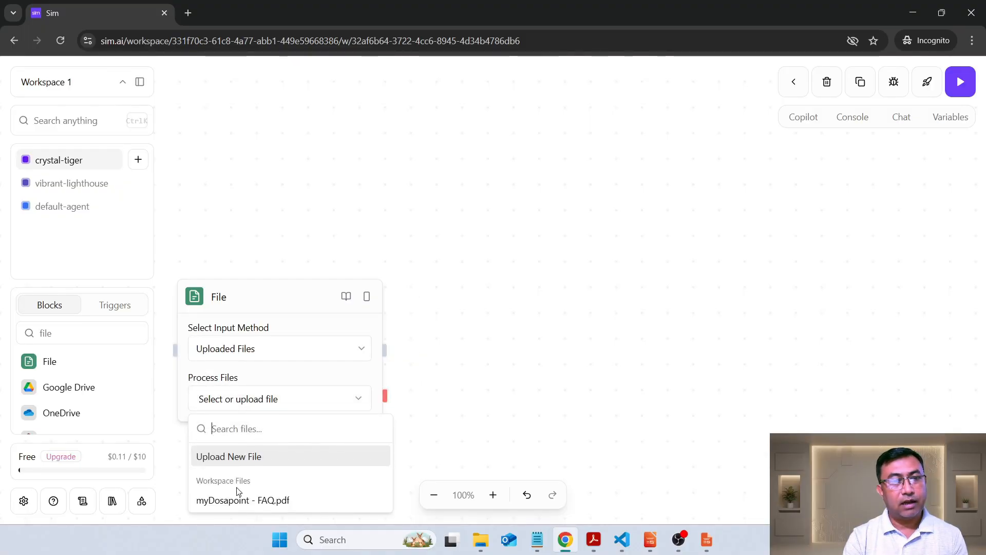
left_click(242, 458)
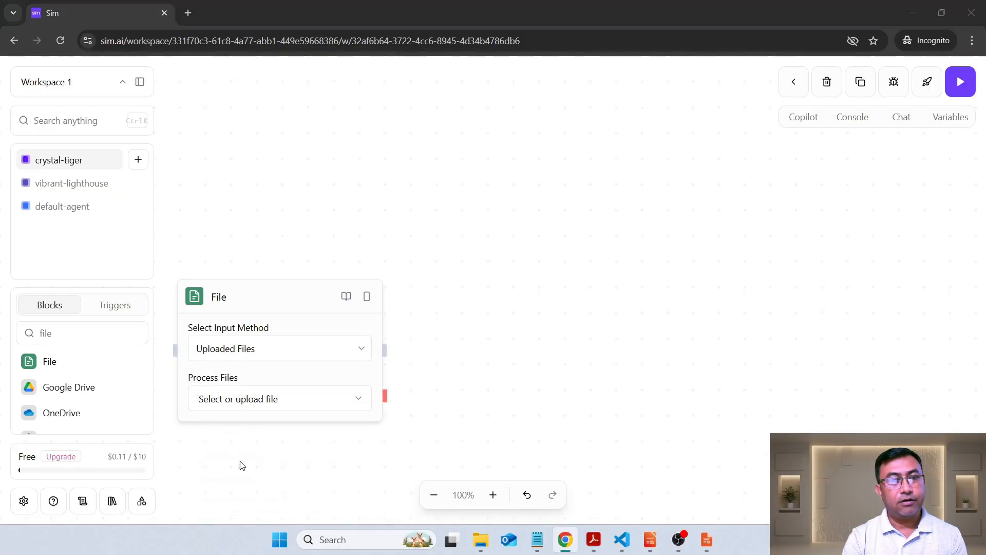
double_click(175, 153)
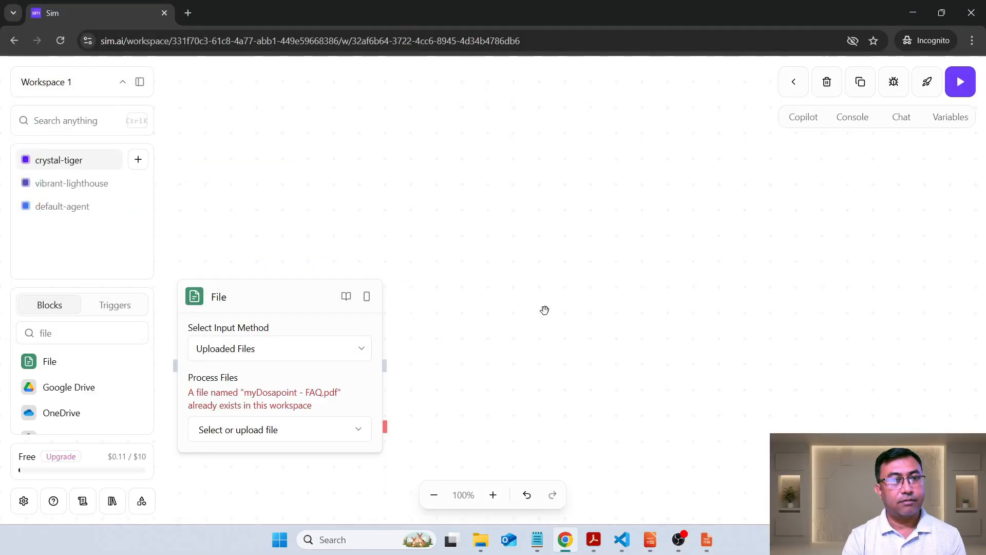
Choose the existing workspace file myDosapoint - FAQ.pdf as the file to process in the File block
mouse_move(202, 434)
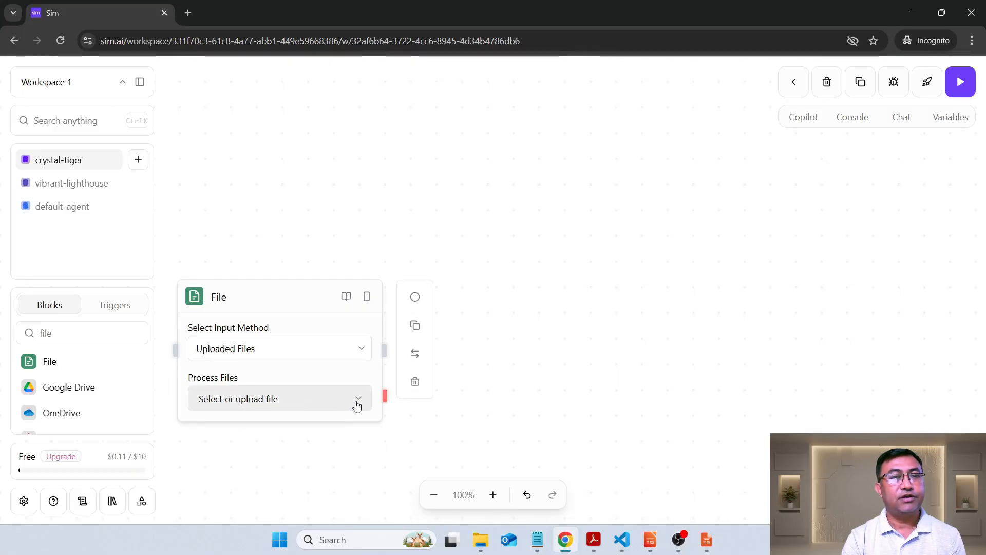
left_click(357, 406)
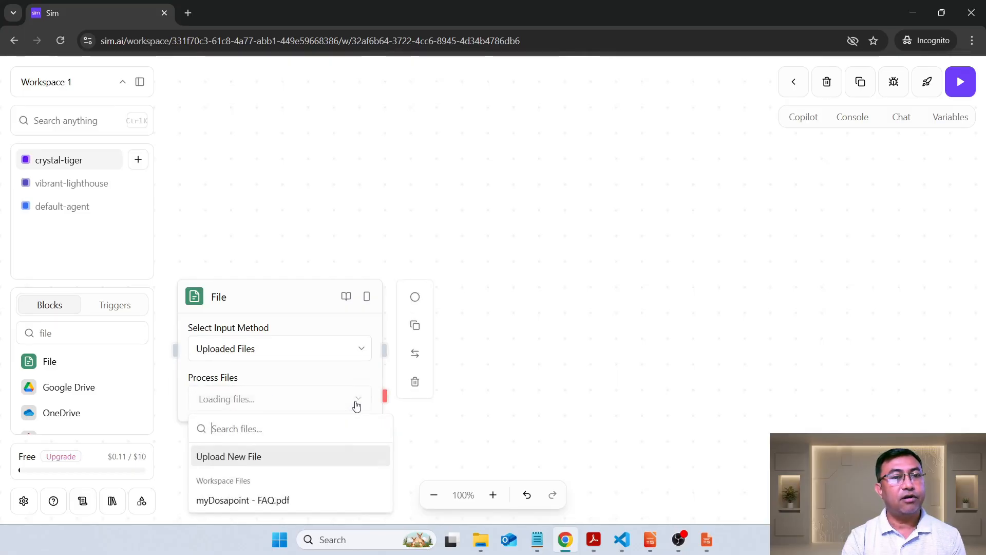
left_click(251, 499)
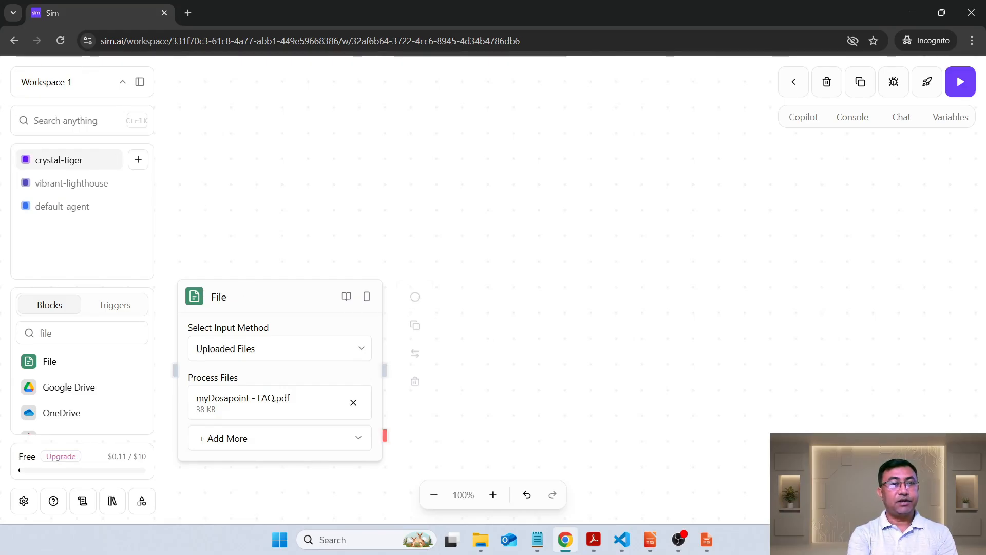
Add an Embeddings block connected to the File block and place it to the right of it, slightly higher
left_click_drag(74, 331, 26, 332)
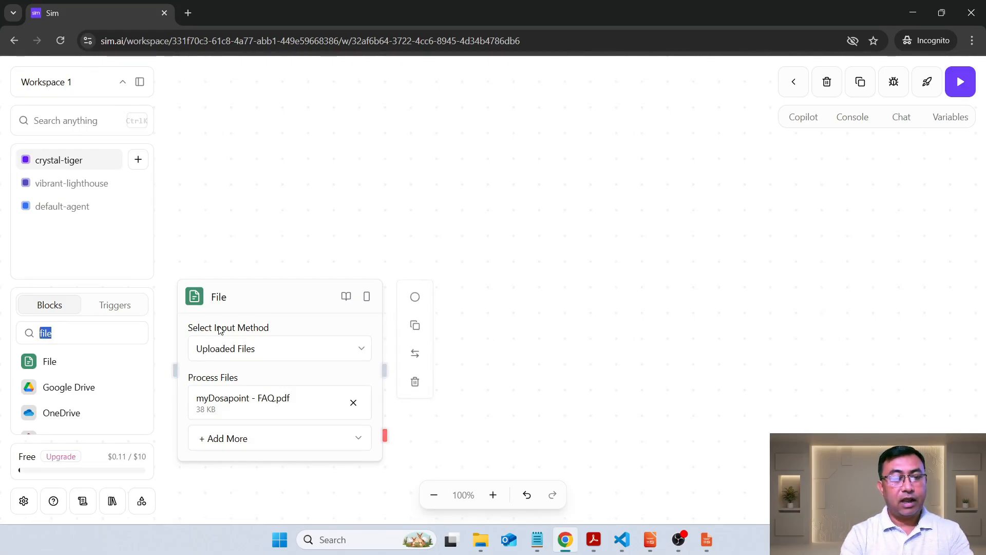
type("emb")
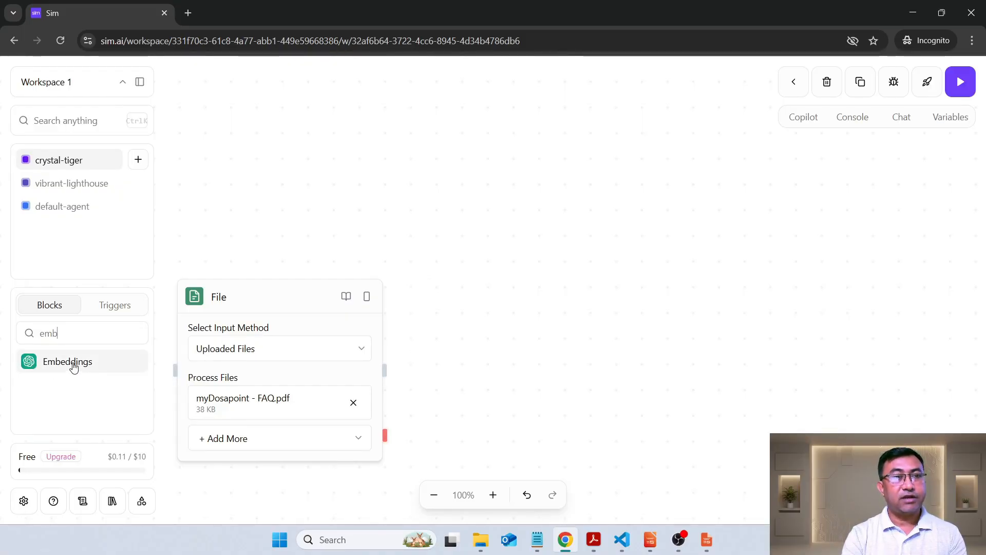
left_click_drag(72, 362, 546, 294)
left_click_drag(613, 312, 516, 251)
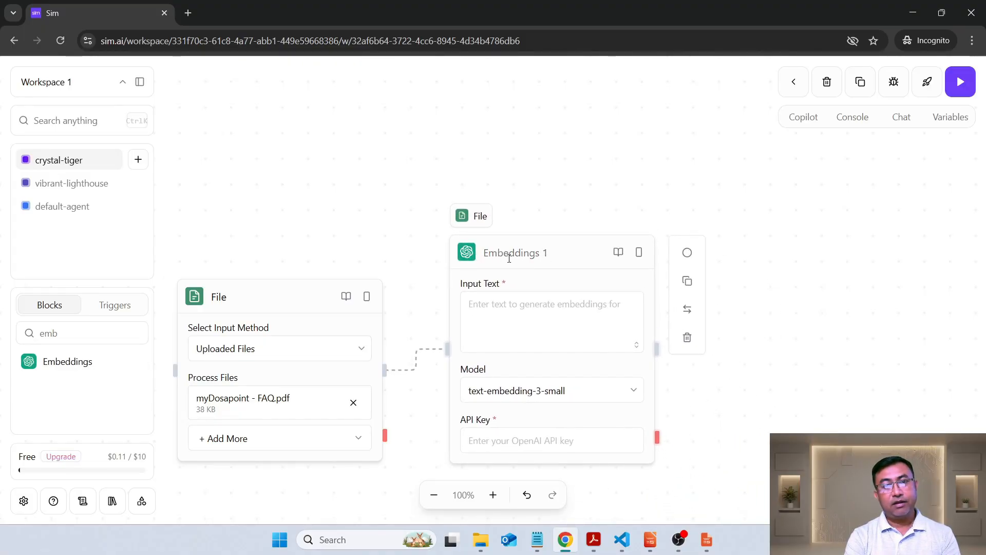
Rename the new embeddings block to "Embeddings"
double_click(543, 256)
key("BackSpace")
key("BackSpace")
key("Return")
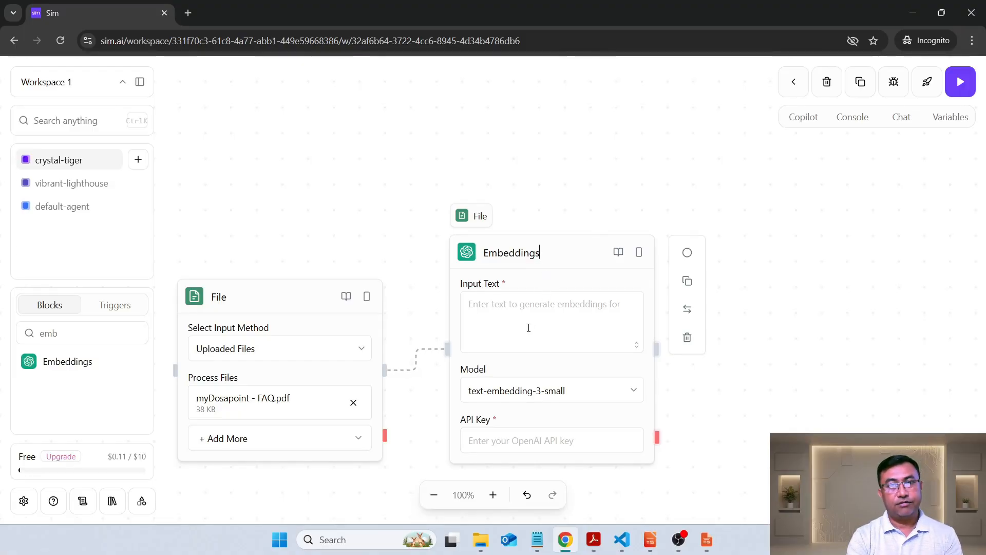
left_click(528, 326)
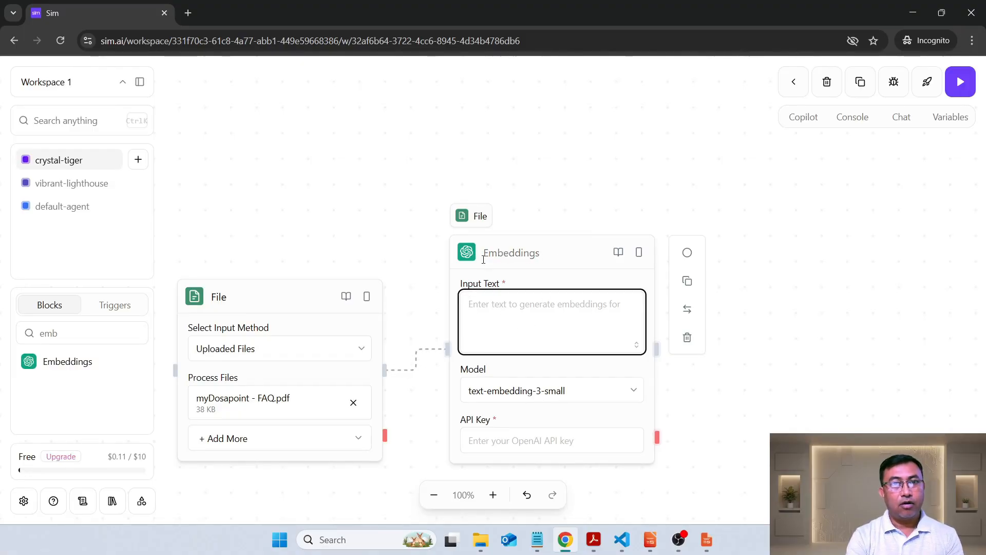
Rename the File block to "myFile"
mouse_move(218, 300)
left_mouse_down()
mouse_move(227, 293)
mouse_move(222, 299)
left_mouse_up()
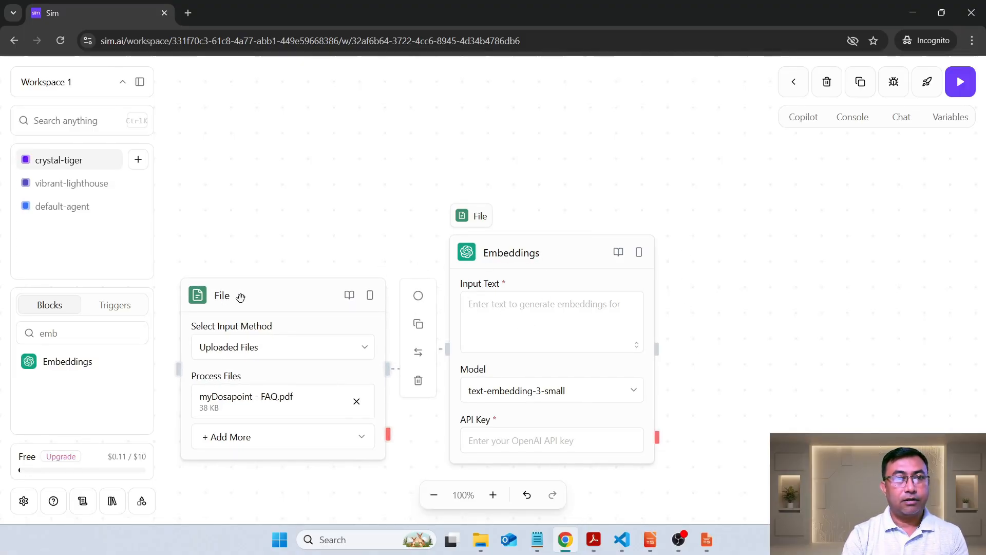
double_click(225, 297)
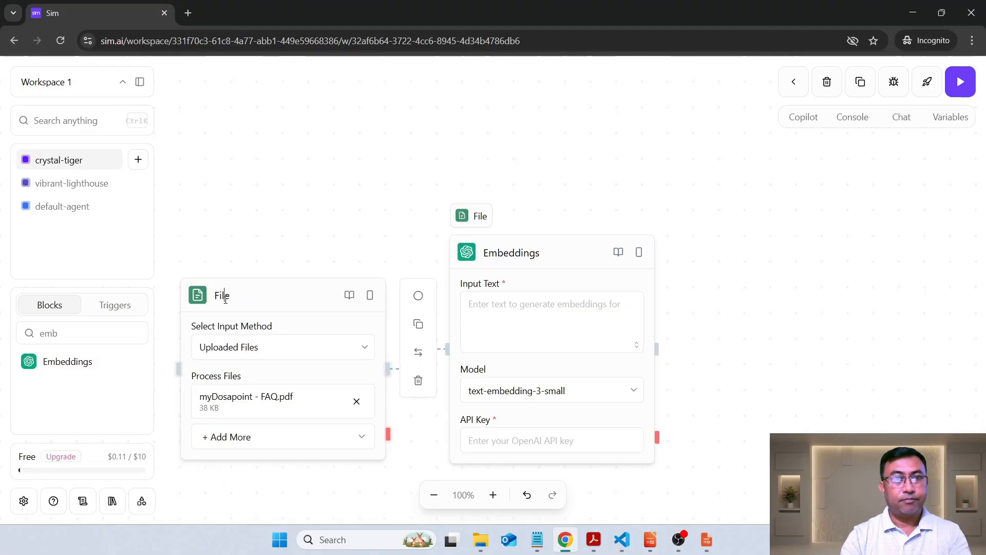
key("Home")
type("my")
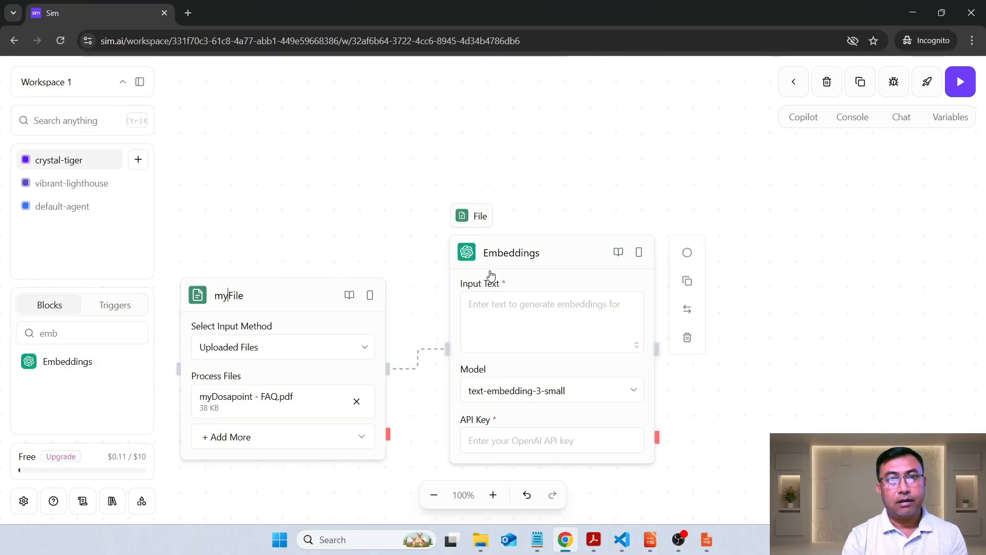
Rename the Embeddings block to "myEmbeddings"
left_click(496, 257)
key("Home")
type("my")
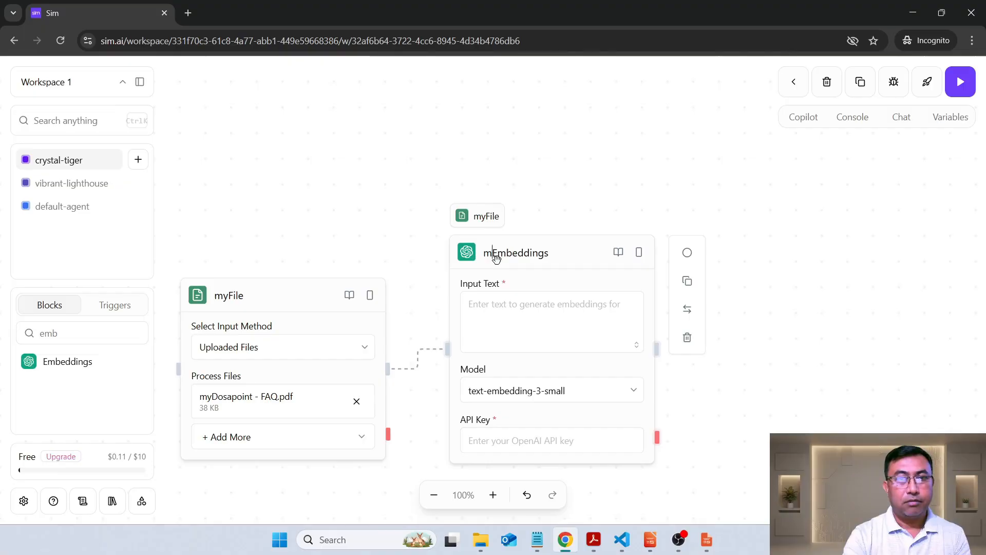
left_click(521, 314)
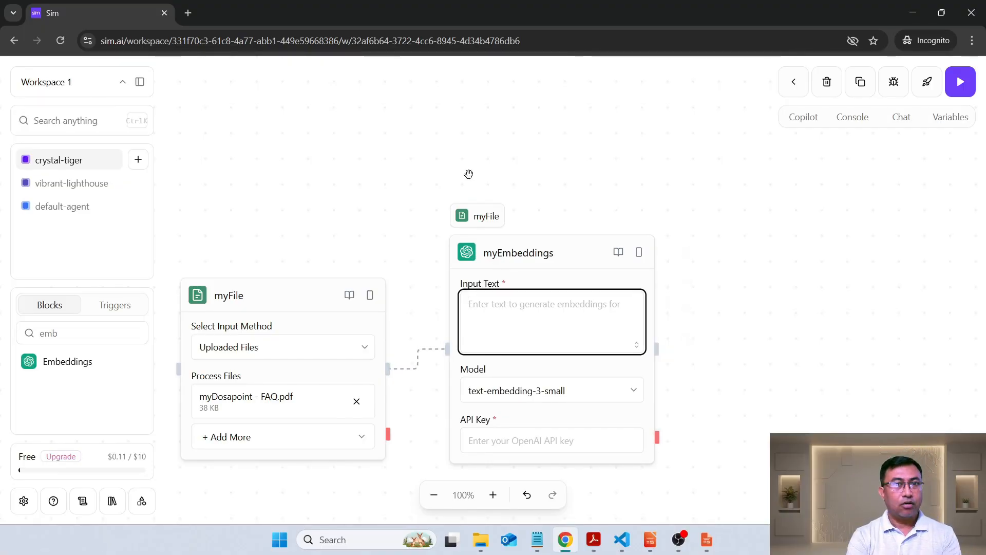
scroll(782, 311, "down", 1)
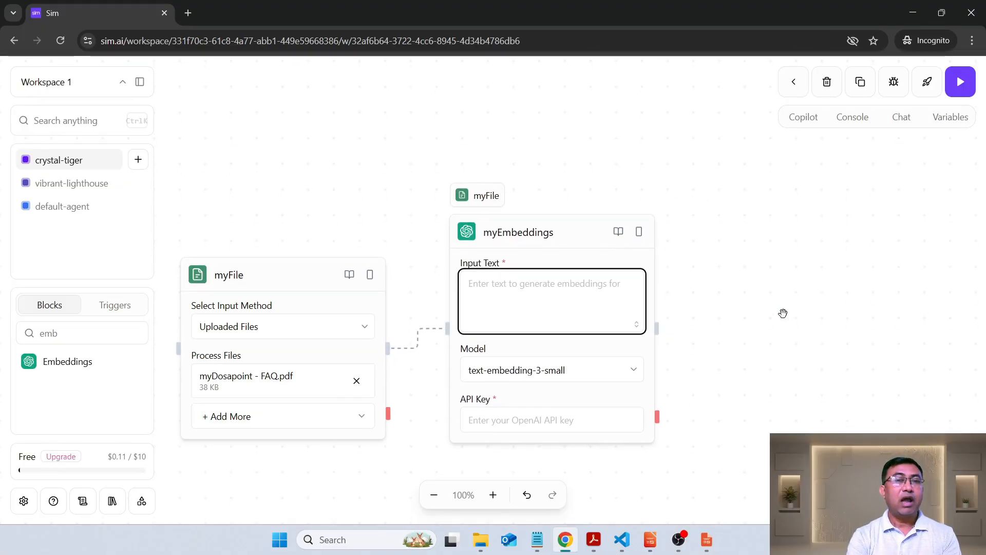
left_click(510, 421)
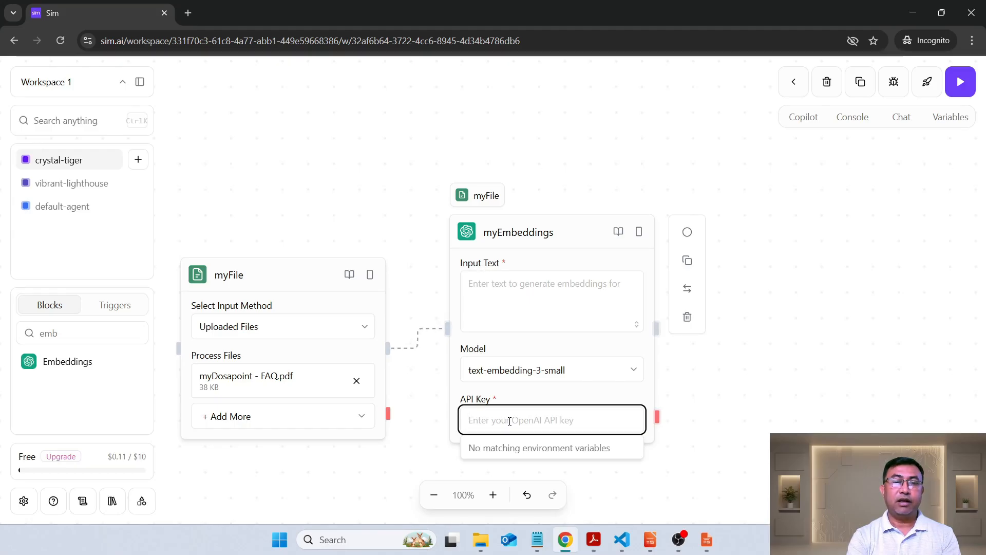
left_click(757, 304)
scroll(769, 253, "up", 2)
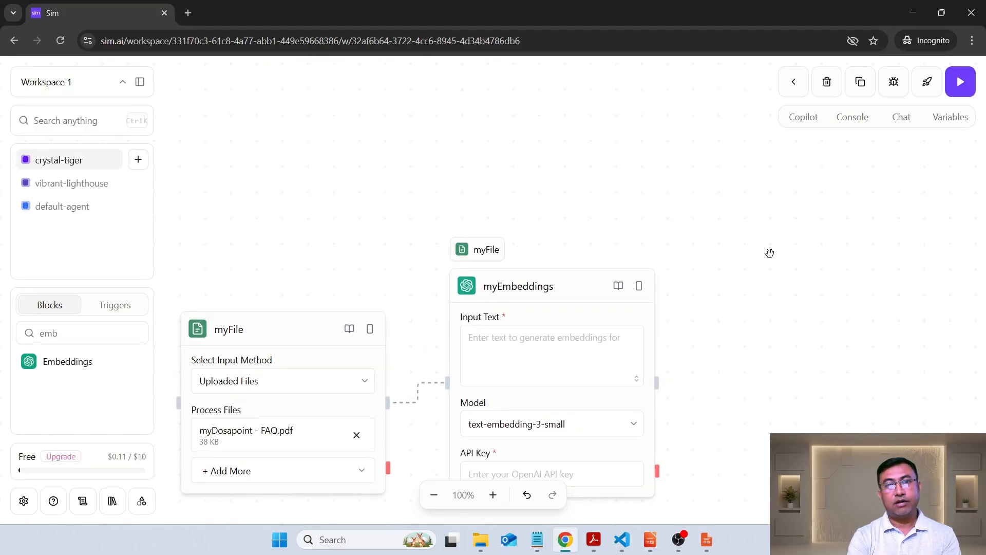
scroll(770, 253, "up", 1)
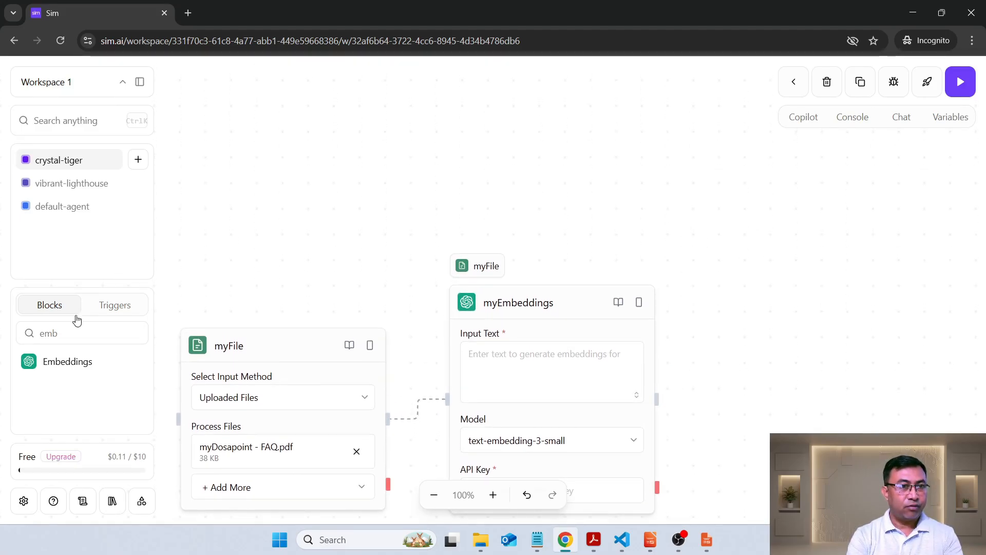
Add a Chat trigger to the canvas, placed above the myFile block
double_click(49, 333)
left_click(126, 305)
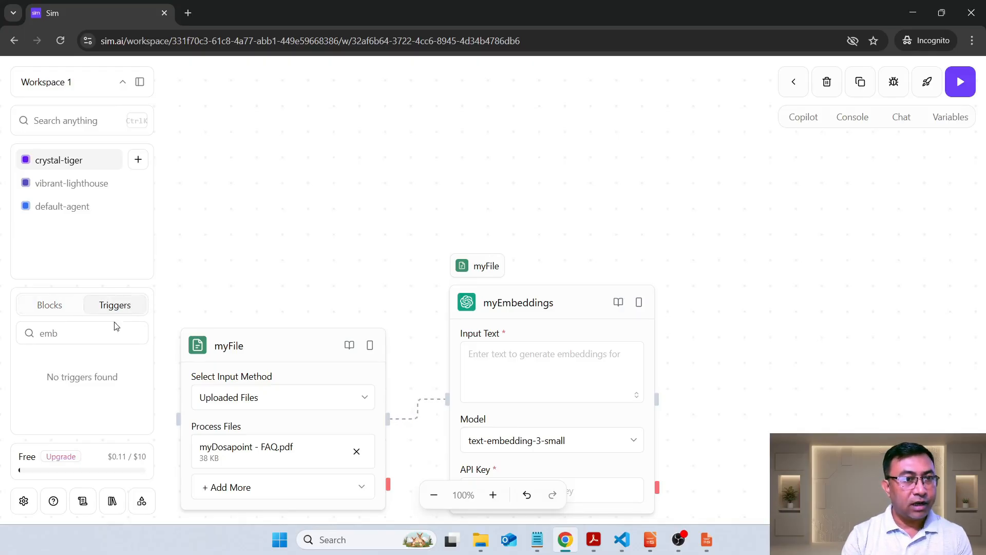
left_click_drag(93, 333, 21, 335)
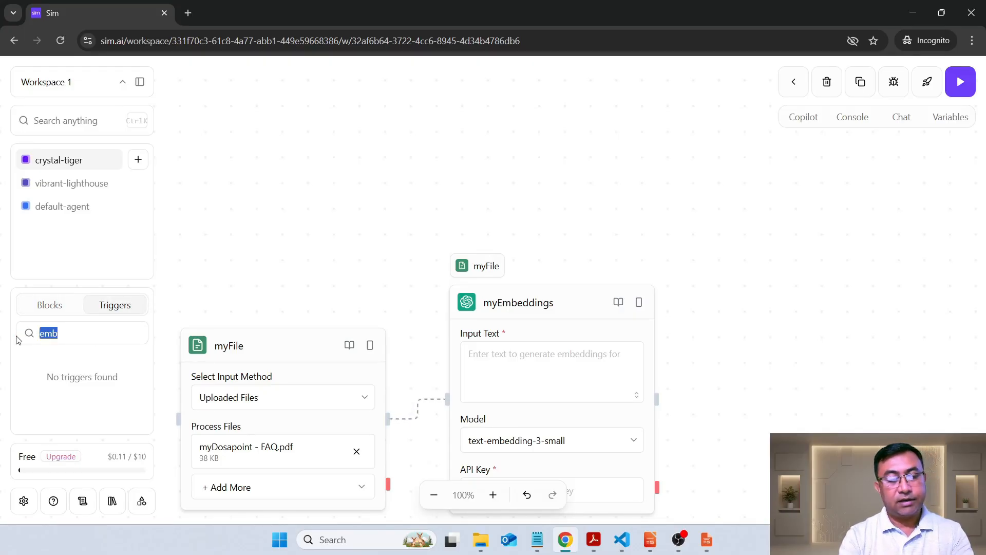
type("cha")
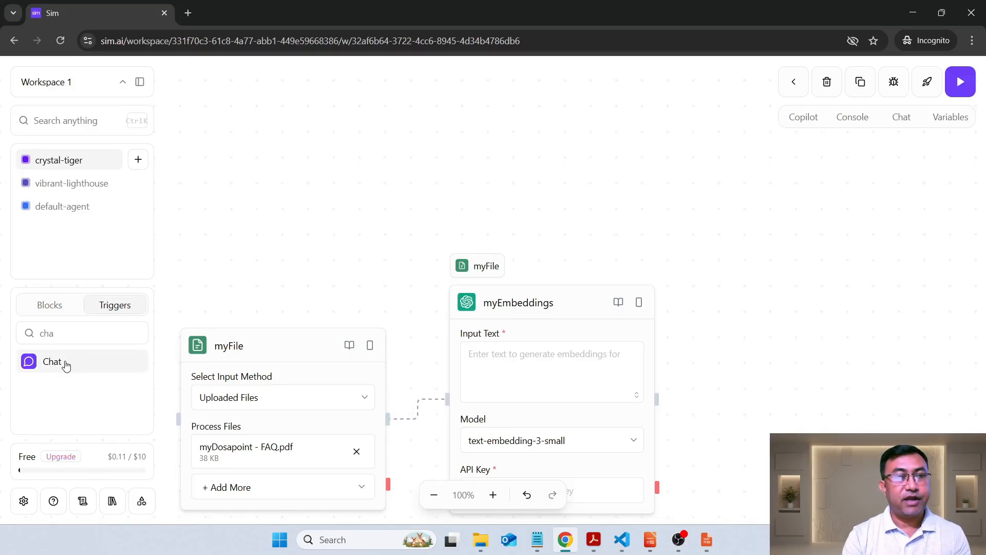
left_click_drag(64, 364, 185, 108)
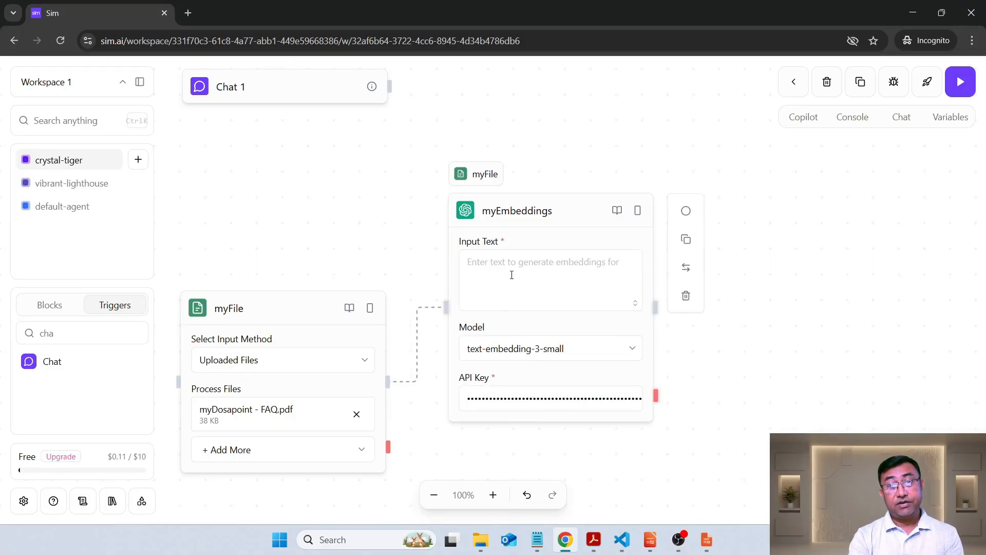
Set the myEmbeddings input text to the reference <myfile.files> and shift the block slightly down and left
left_click(492, 263)
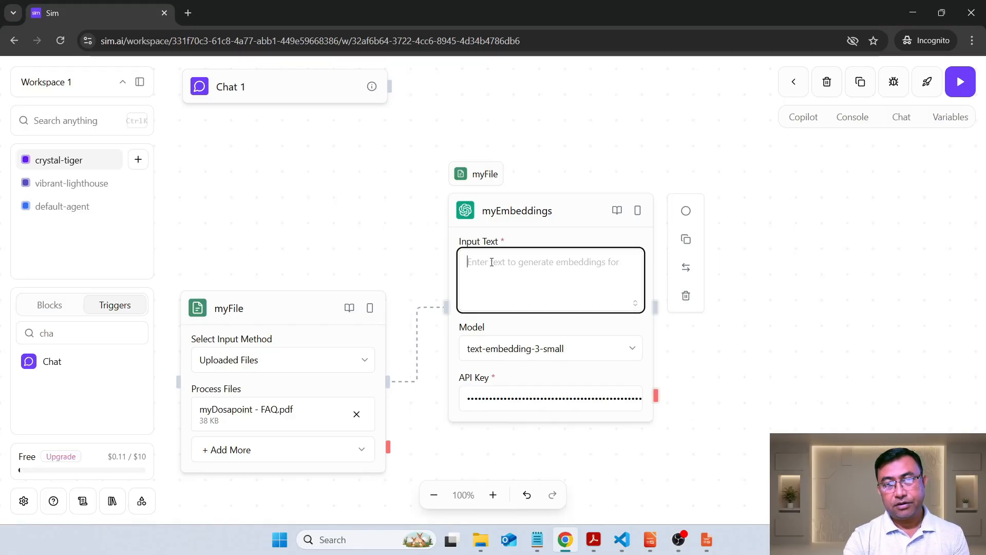
type("<")
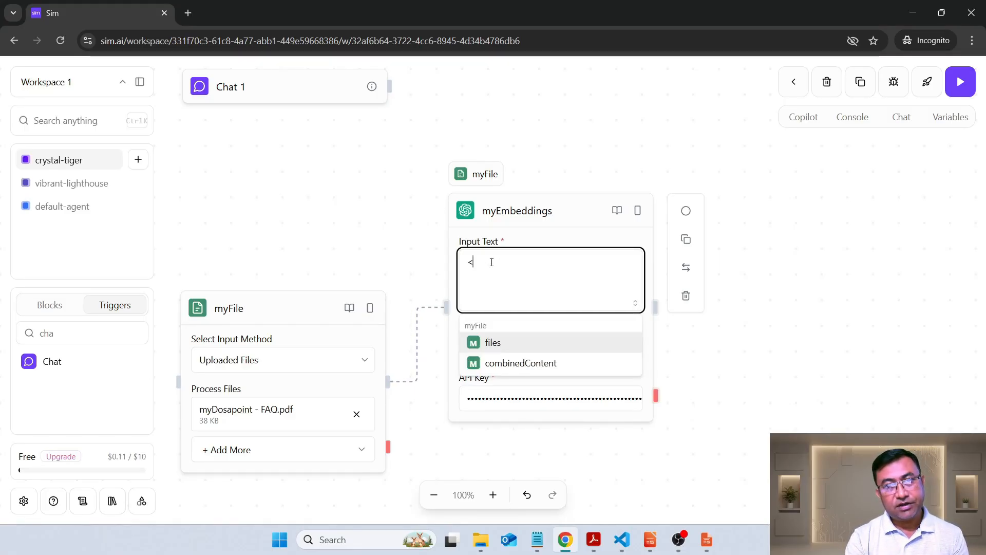
left_click(492, 344)
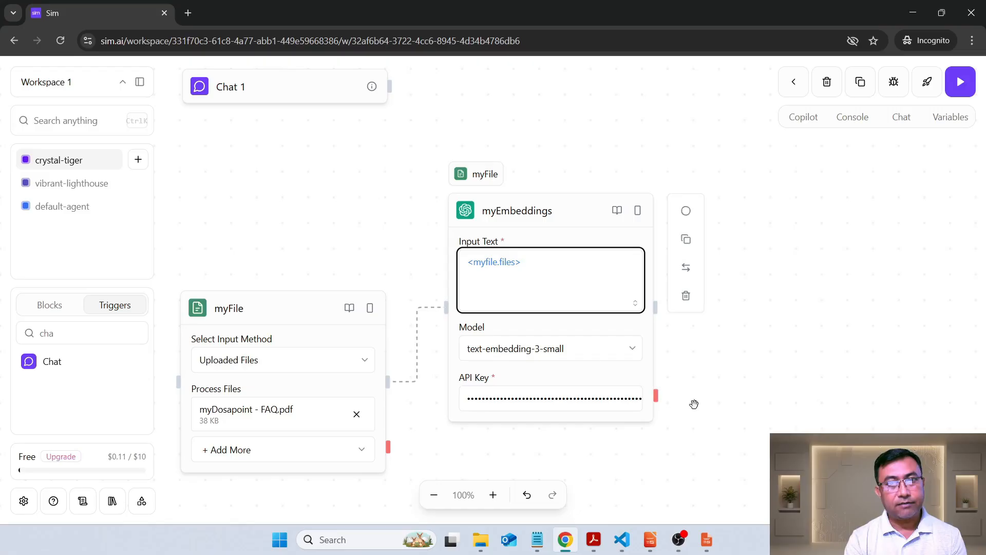
left_click_drag(521, 219, 507, 244)
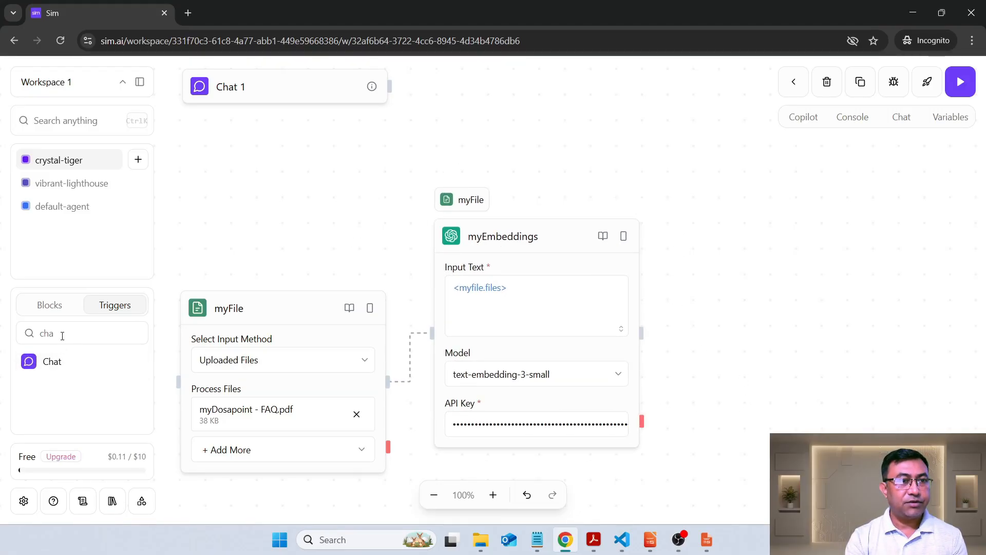
Find the Qdrant block and add it to the right of myEmbeddings, connected to that block's output
left_click_drag(62, 337, 29, 333)
type("qdr")
key("BackSpace")
key("BackSpace")
key("BackSpace")
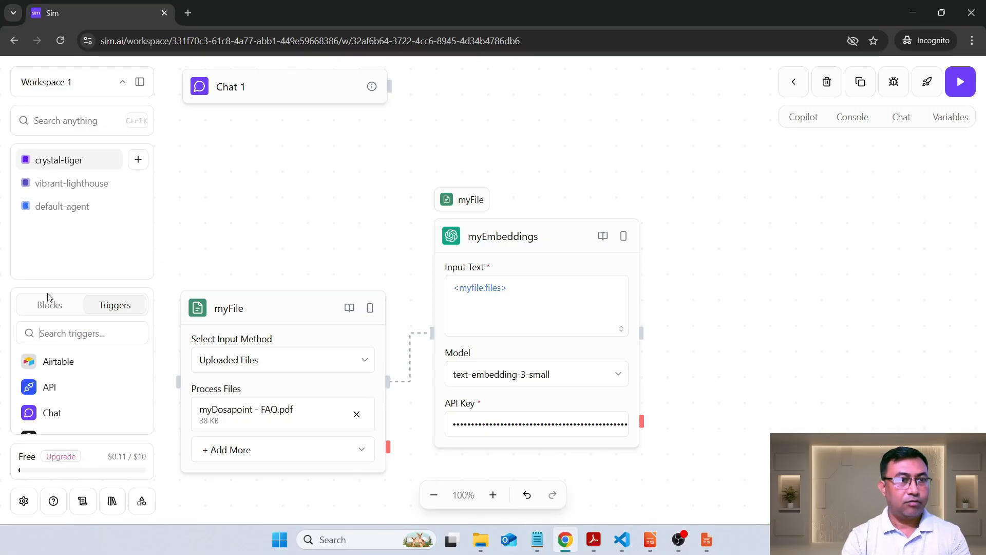
left_click(49, 305)
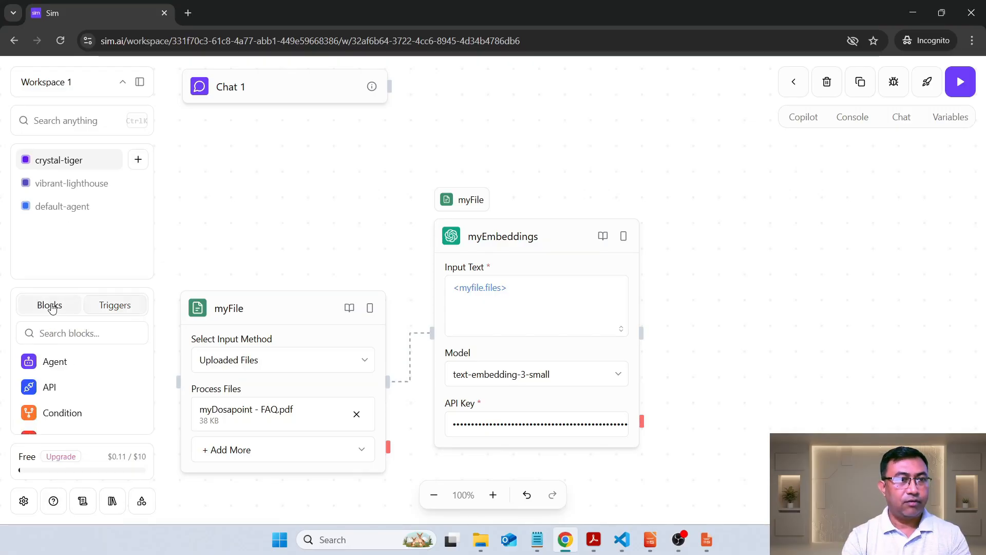
left_click(67, 331)
type("qdr")
left_click_drag(56, 370, 729, 256)
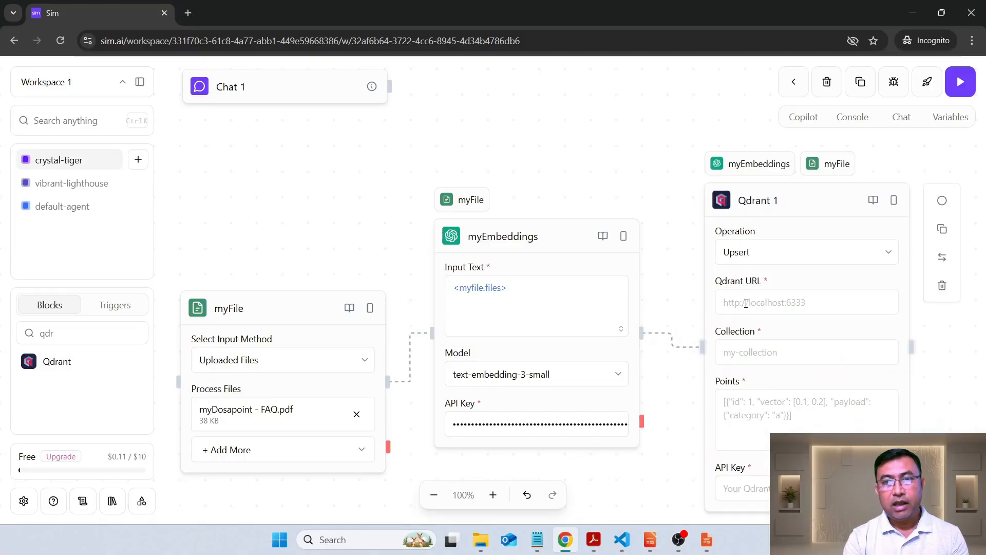
left_click(746, 304)
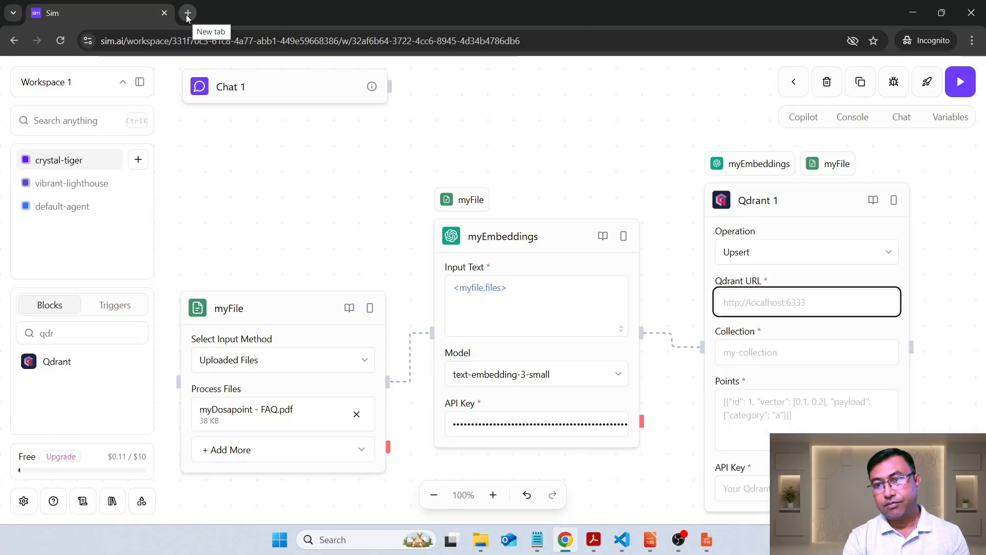
type("http")
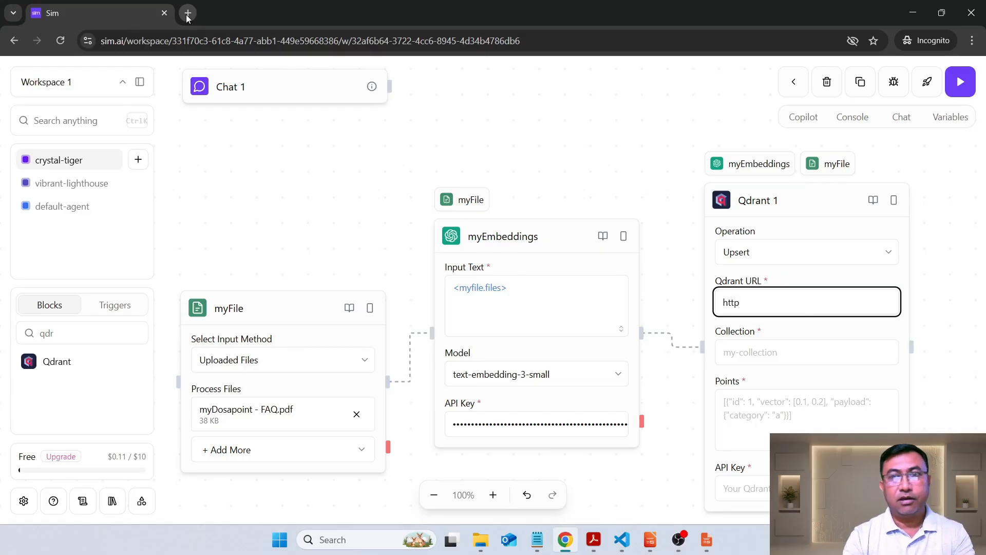
type("://l")
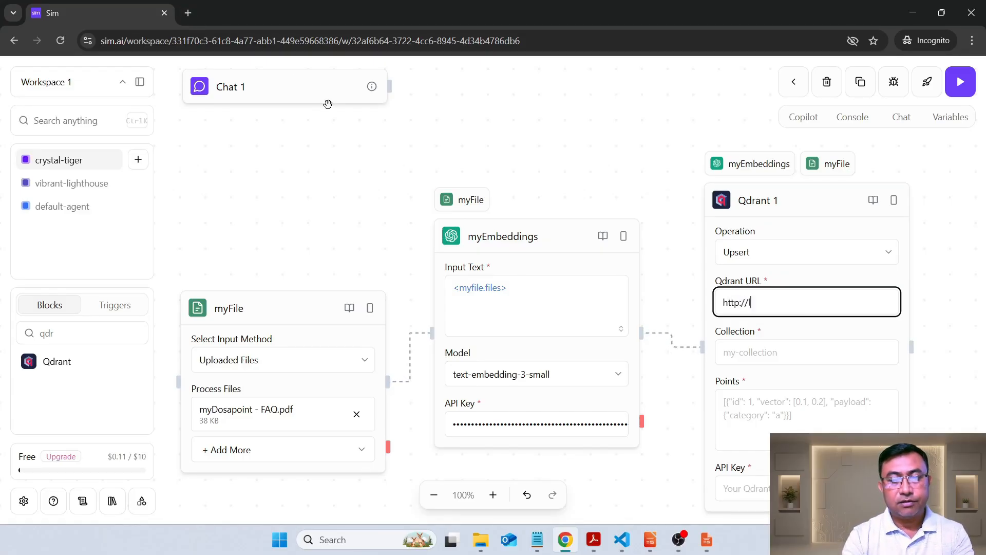
type("ocalhost:")
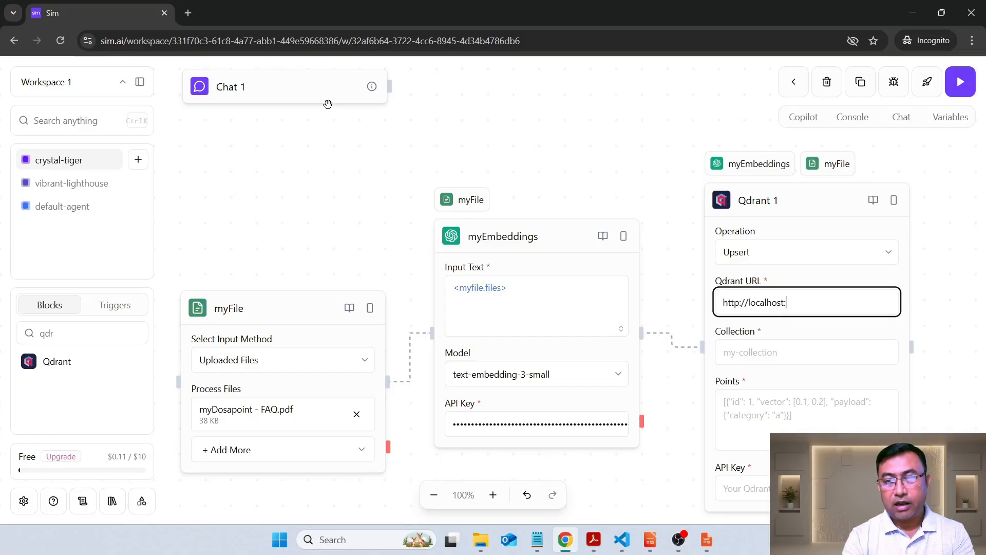
type("6333")
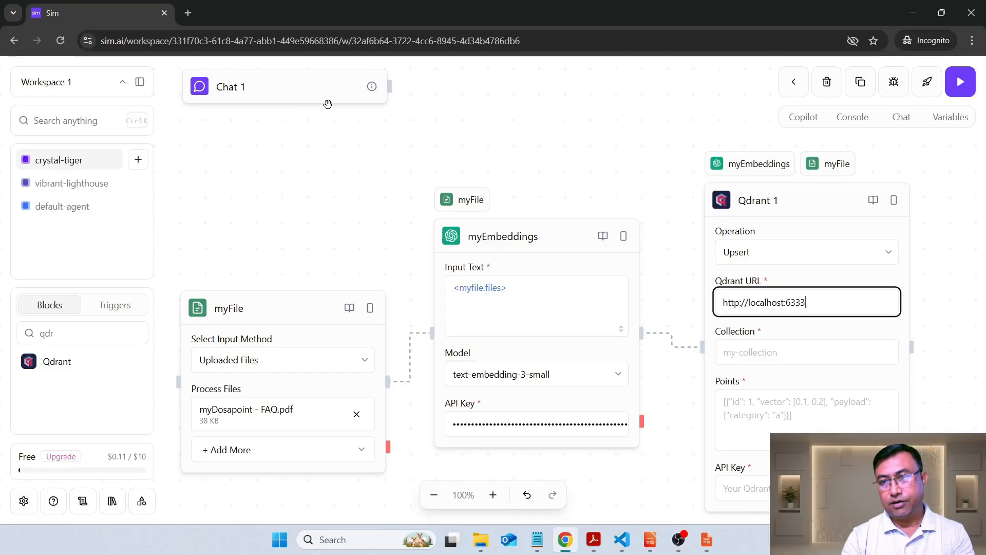
key("Tab")
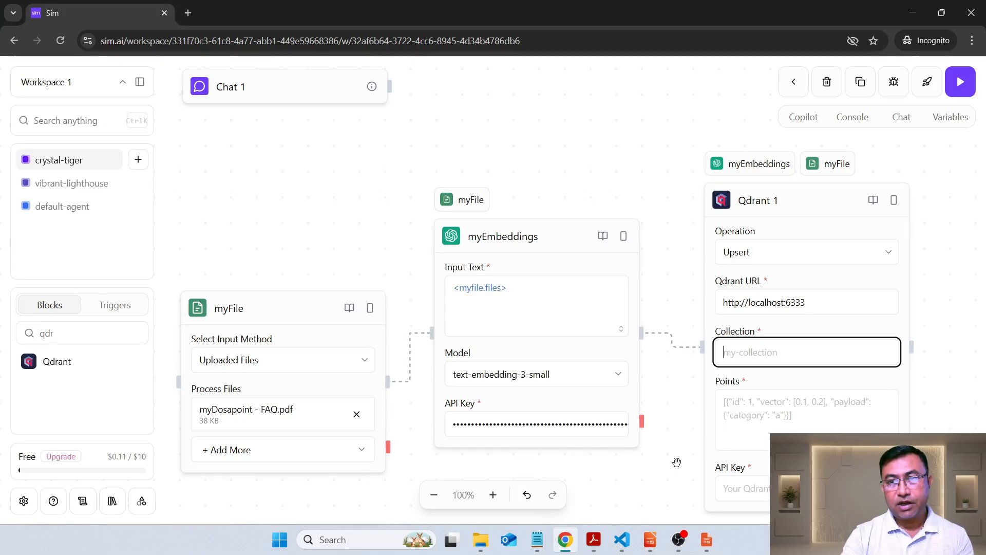
Set the Qdrant block's collection to my-collection
type("my")
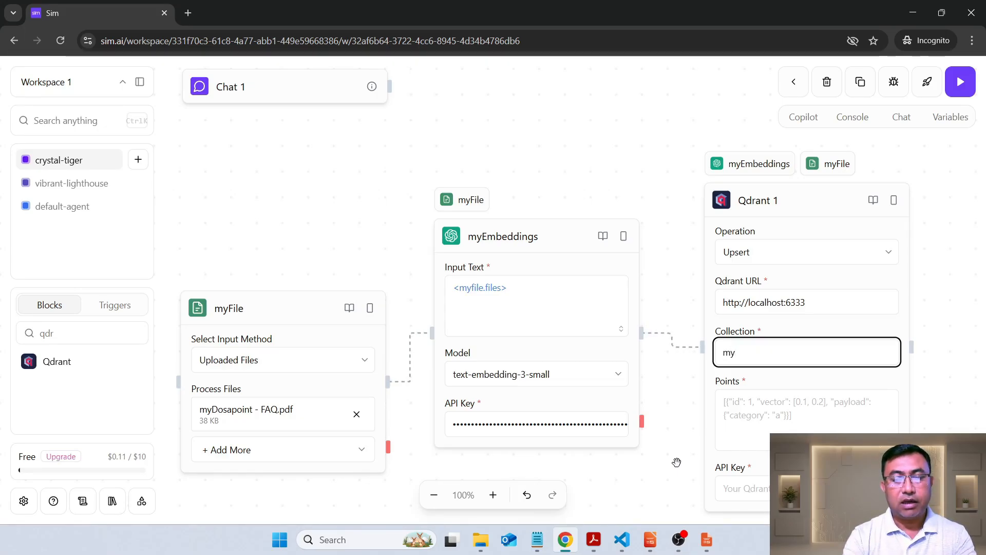
type("-collection")
key("Tab")
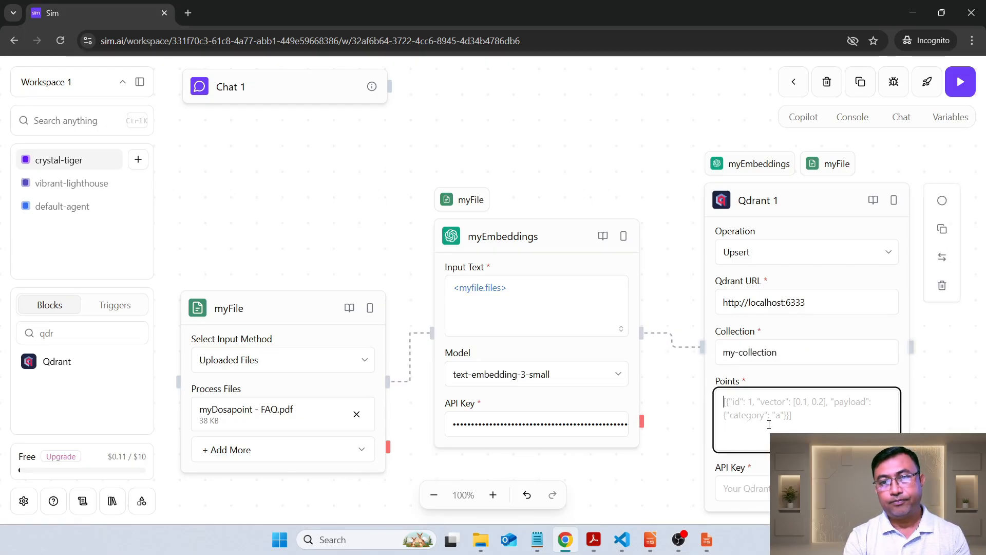
left_click(753, 488)
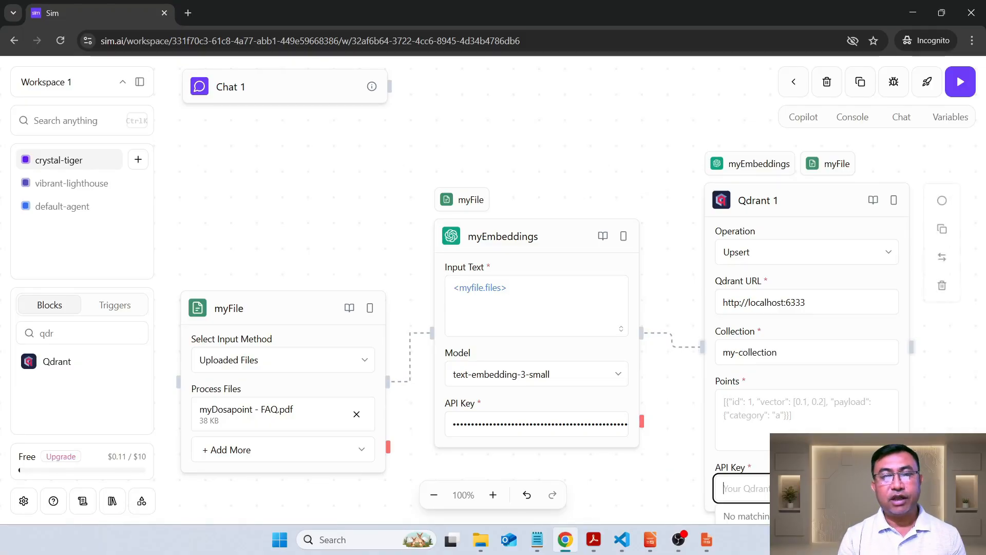
left_click(762, 430)
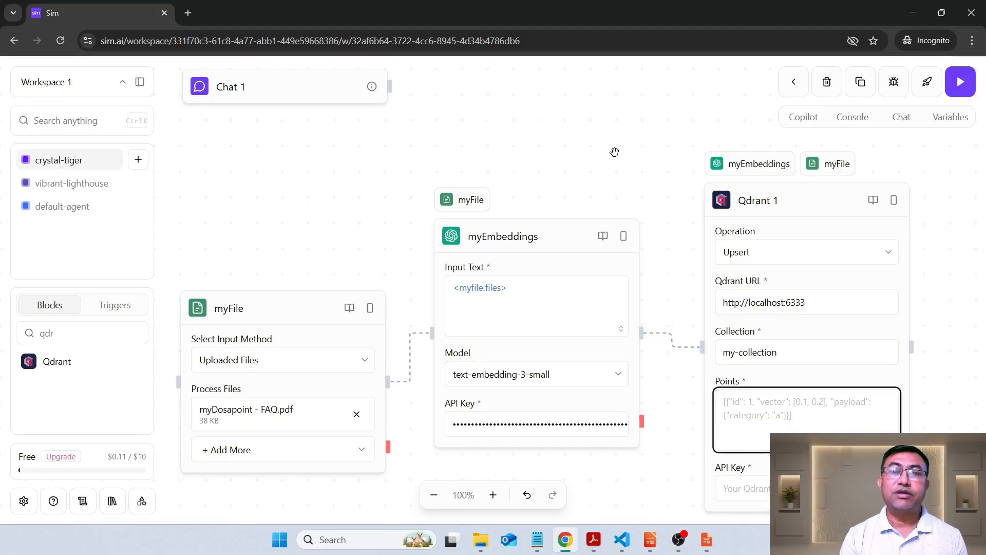
Move the Chat trigger farther above myFile and add a Memory block to the right of it, connected to it
scroll(614, 152, "up", 5)
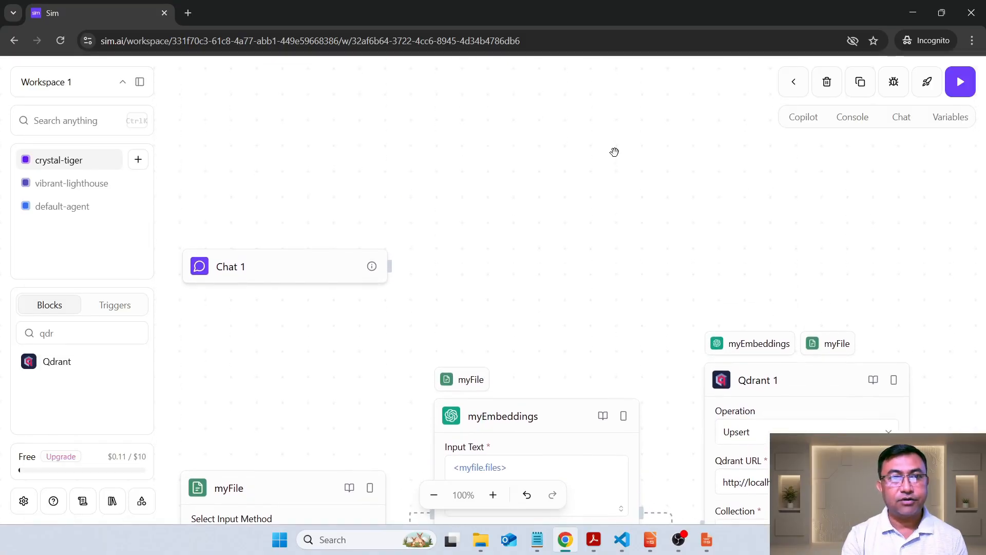
left_click_drag(318, 268, 324, 120)
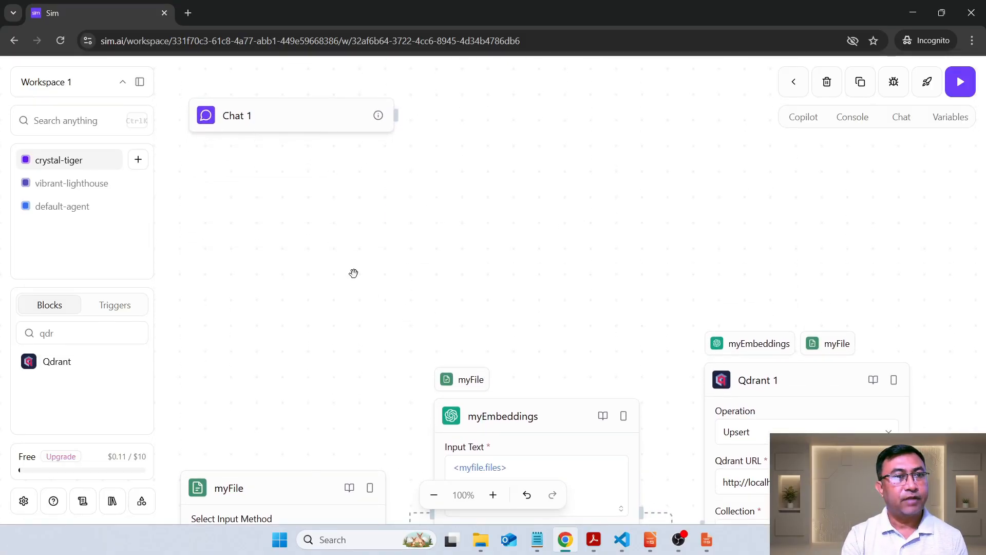
left_click_drag(75, 336, 20, 332)
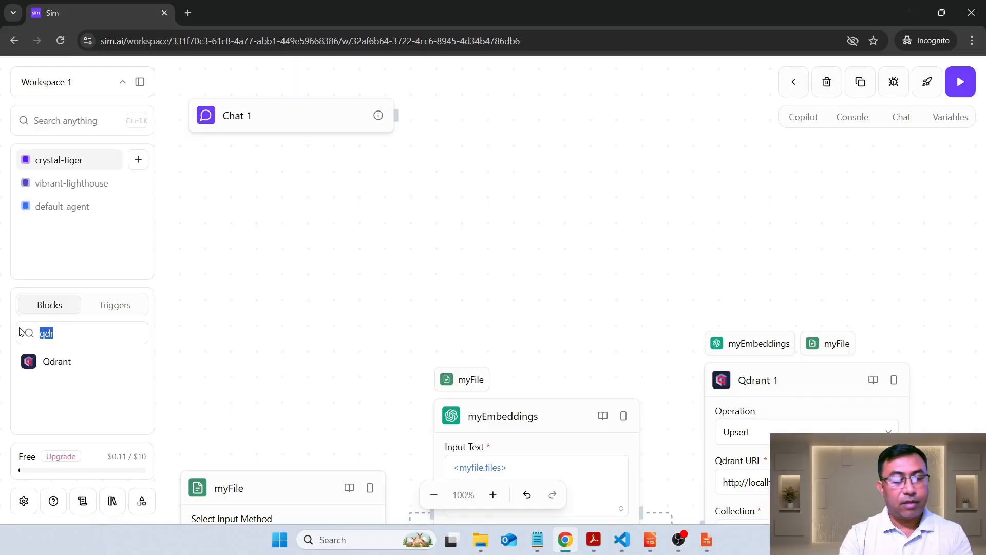
type("memory")
left_click_drag(49, 361, 547, 107)
Set the Memory block's ID to "chat" and rename the block to "myMemory"
left_click(522, 216)
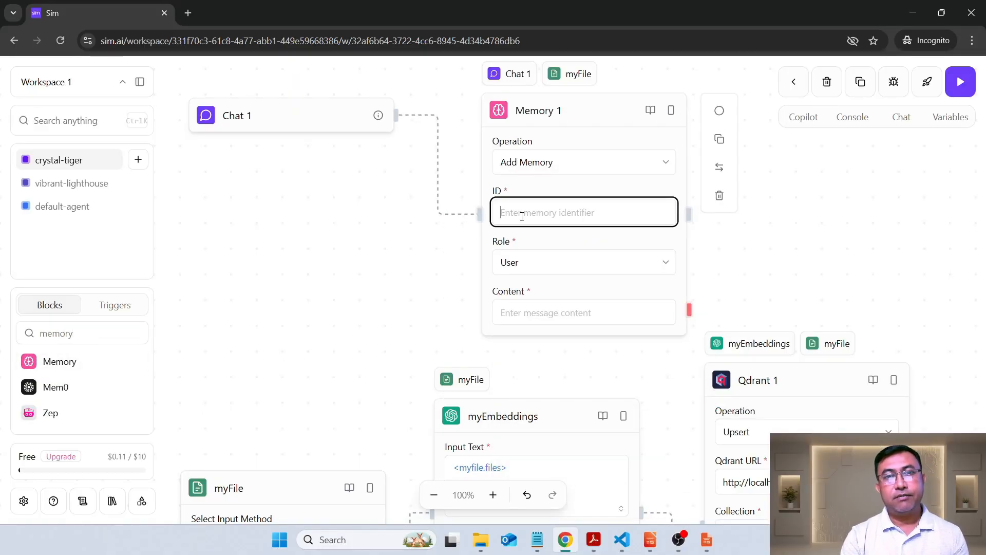
type("chat")
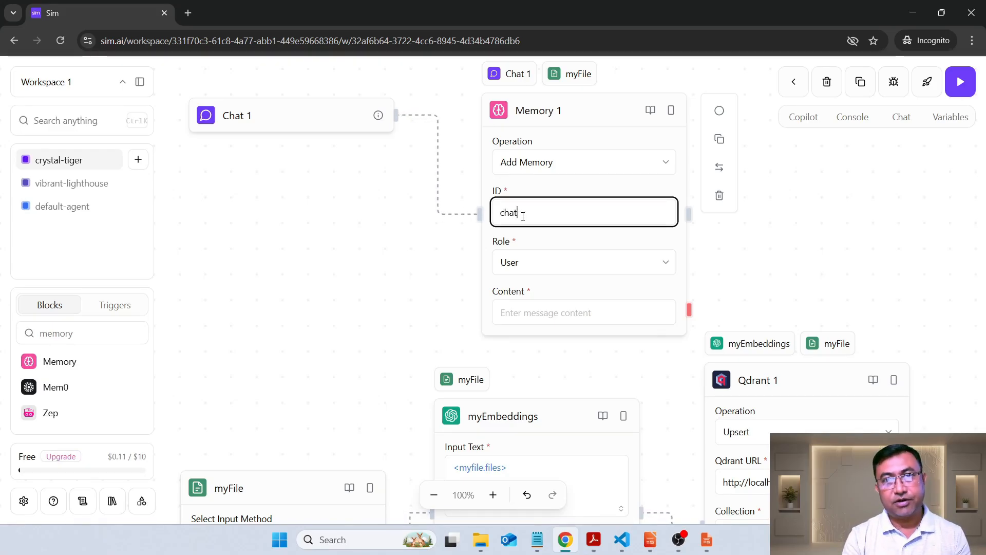
left_click_drag(555, 114, 555, 114)
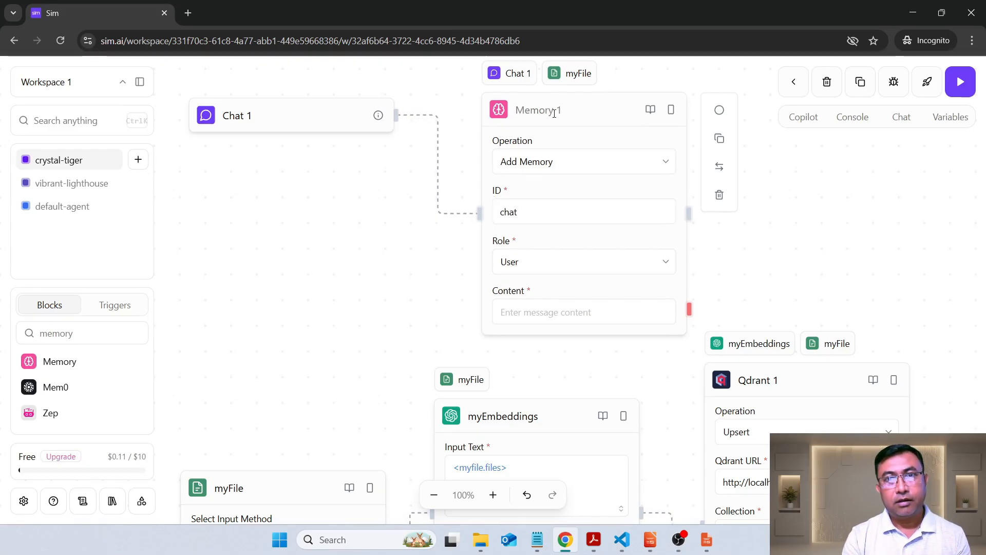
left_click(559, 110)
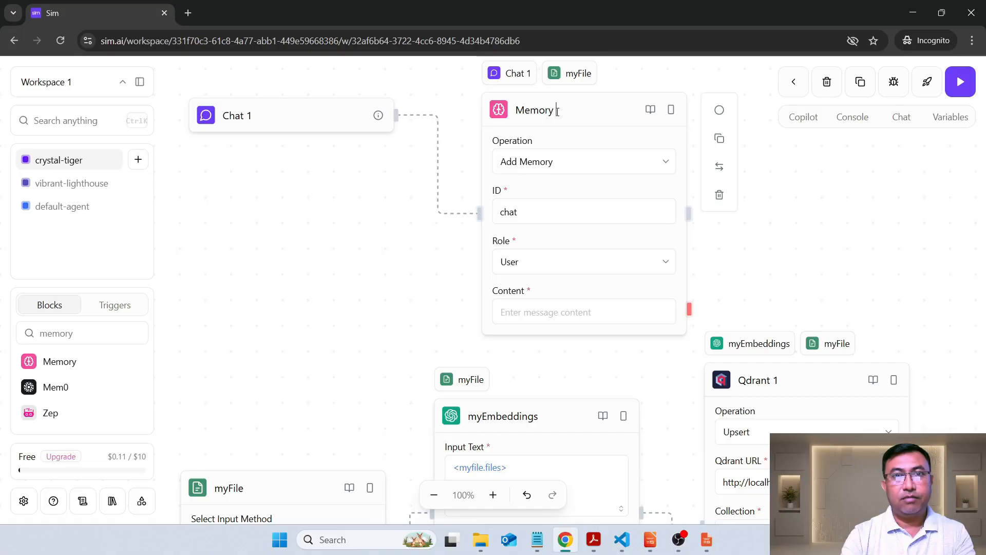
key("BackSpace")
key("BackSpace")
type("my")
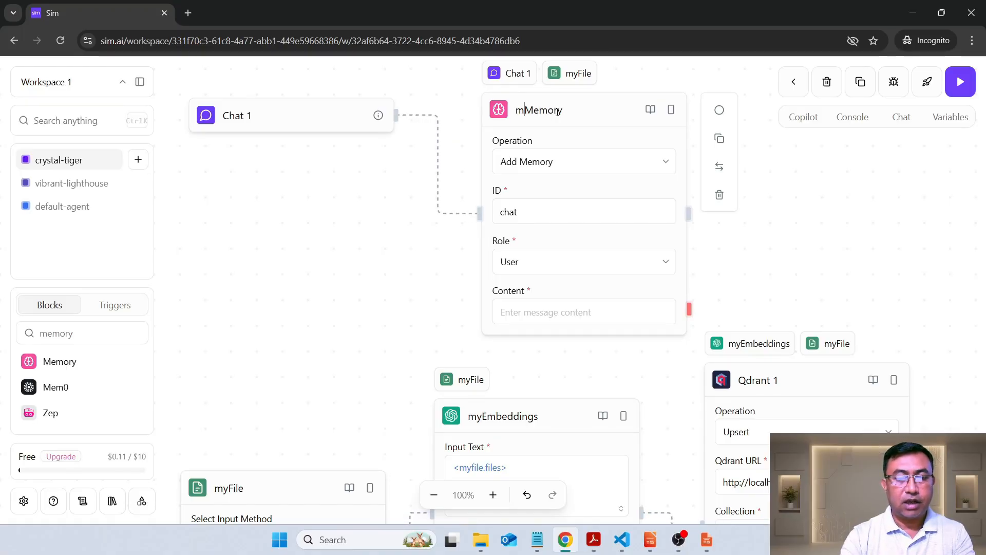
Check the operations offered by myMemory and move the block slightly up and left, closer to the Chat trigger
left_click(556, 166)
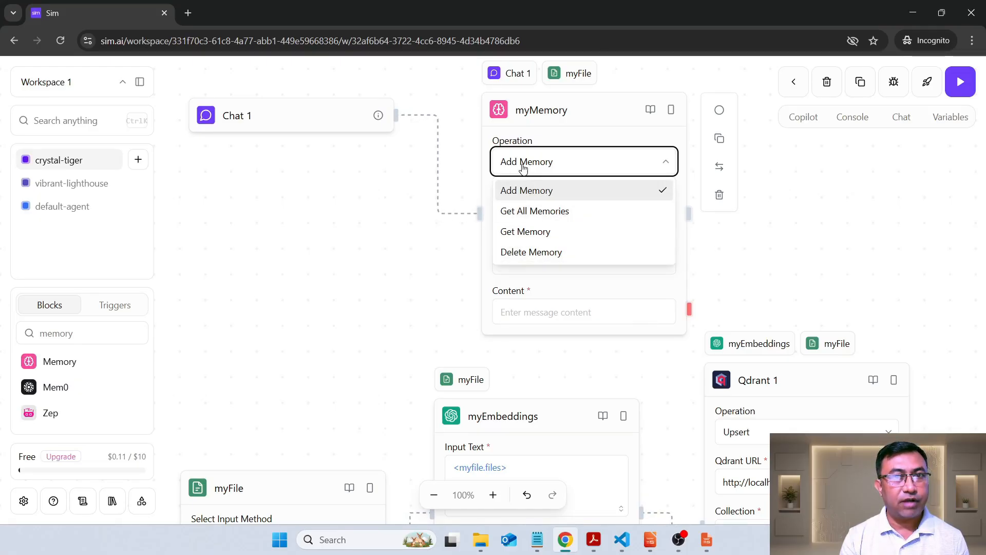
left_click(488, 287)
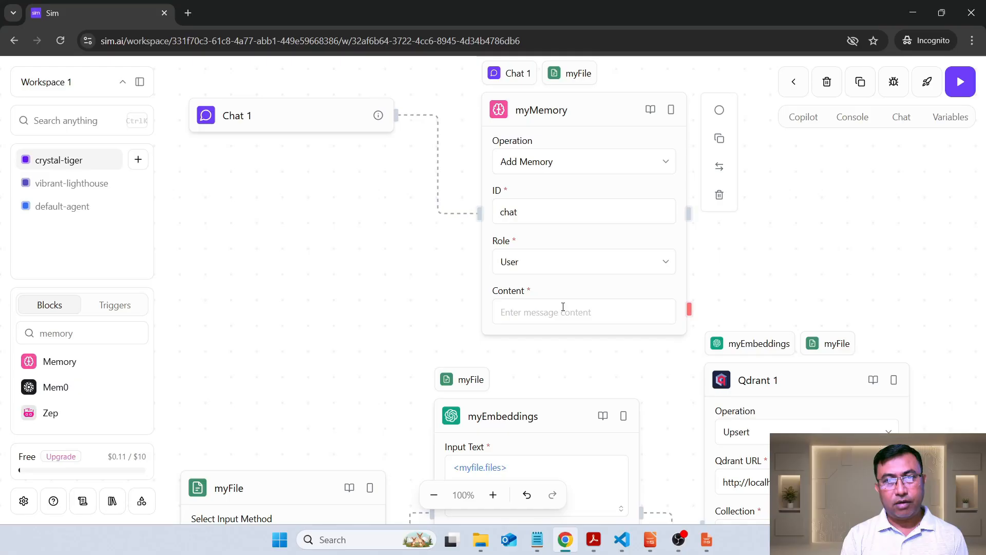
scroll(334, 300, "up", 1)
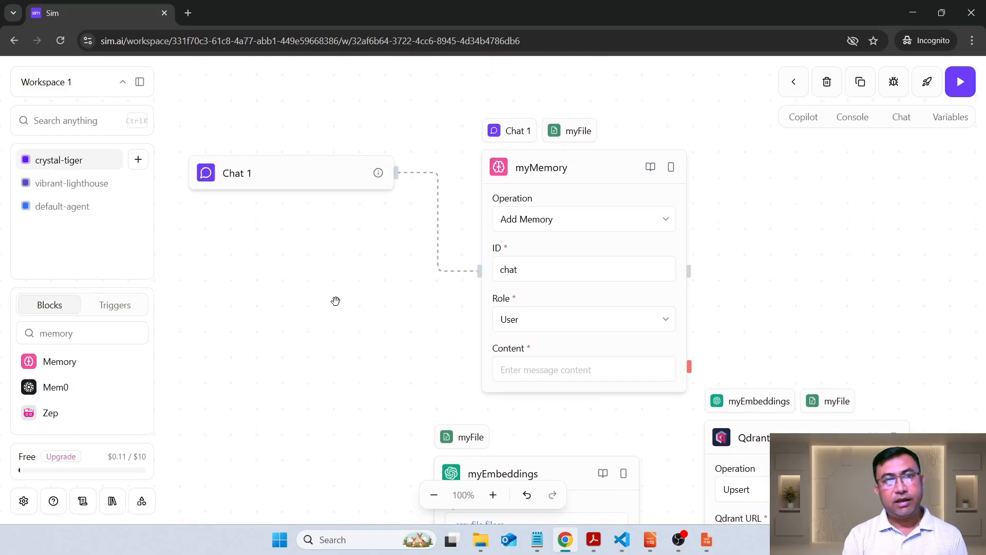
left_click_drag(548, 183, 530, 143)
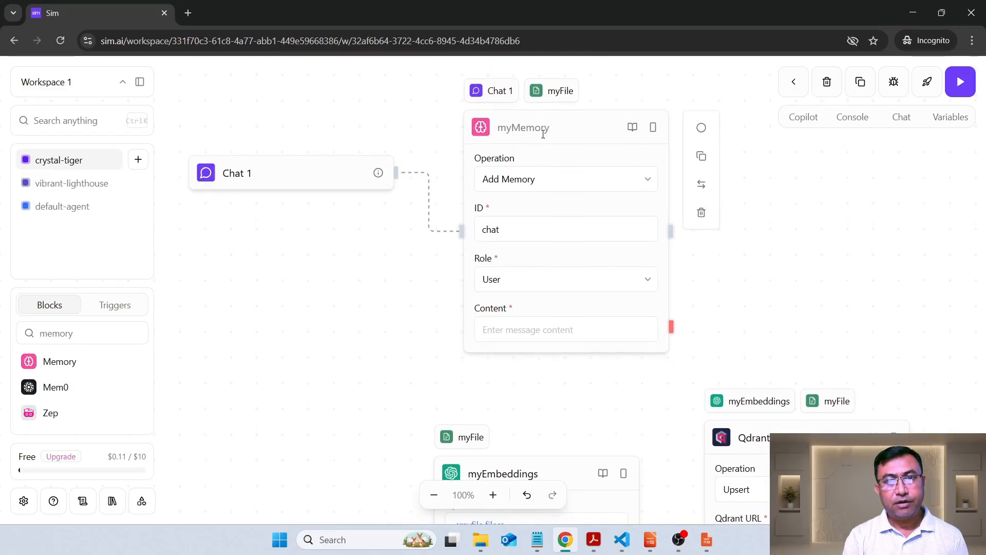
Set the content of the myMemory block to the Chat 1 input reference, <chat1.input>
left_click(517, 286)
left_click(500, 309)
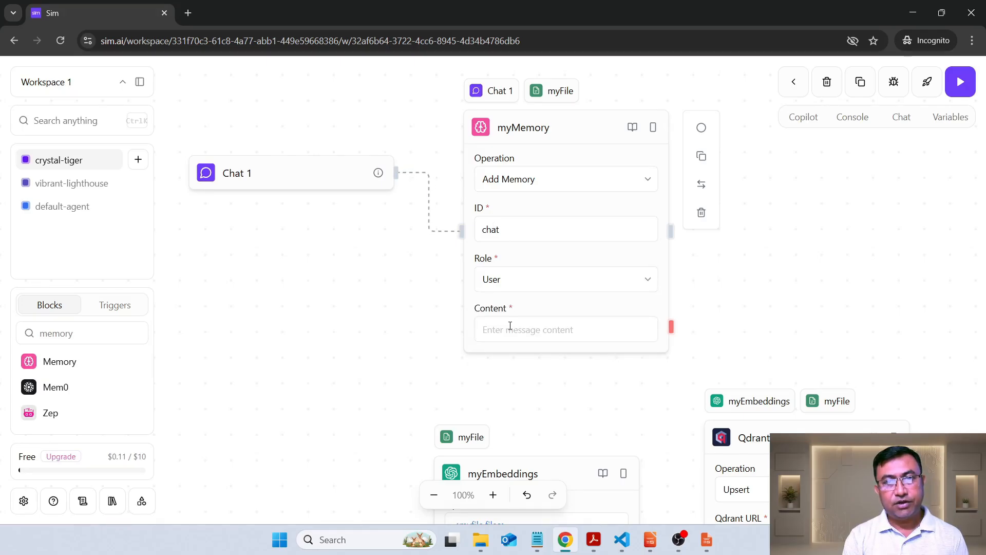
left_click(510, 325)
type("<")
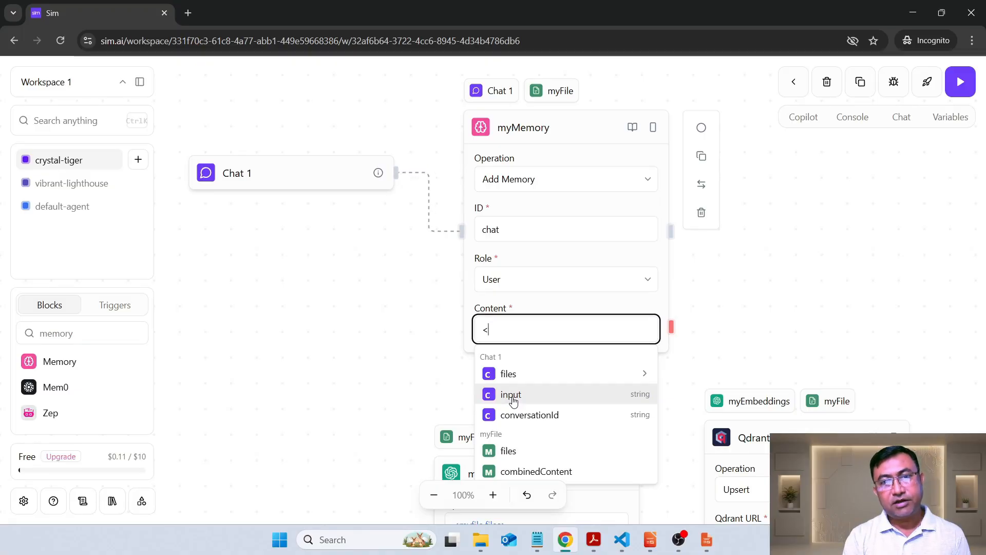
left_click(511, 394)
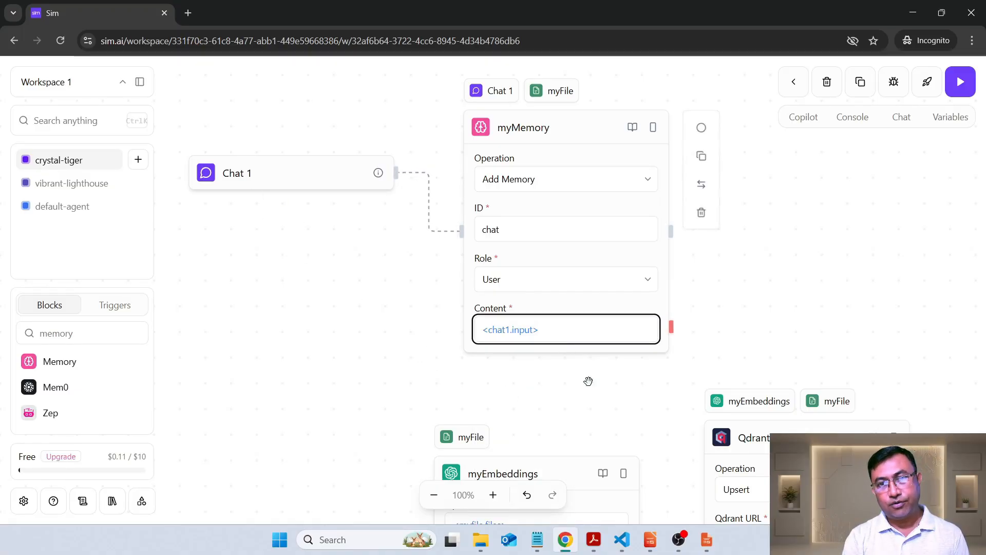
Move the Qdrant block up and to the right, and connect the output of myMemory to it
scroll(711, 345, "down", 5)
scroll(711, 346, "up", 1)
left_click_drag(712, 345, 764, 255)
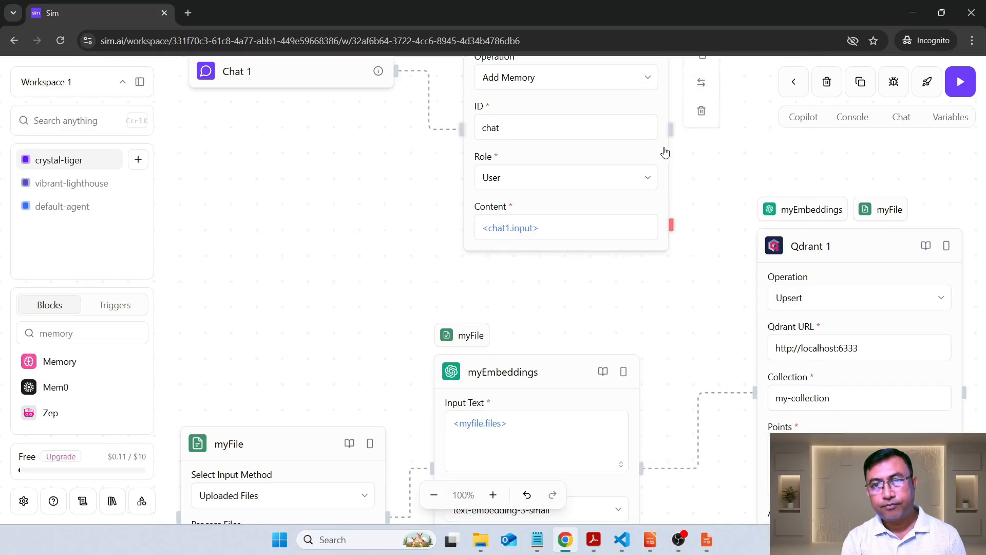
left_click_drag(671, 129, 754, 393)
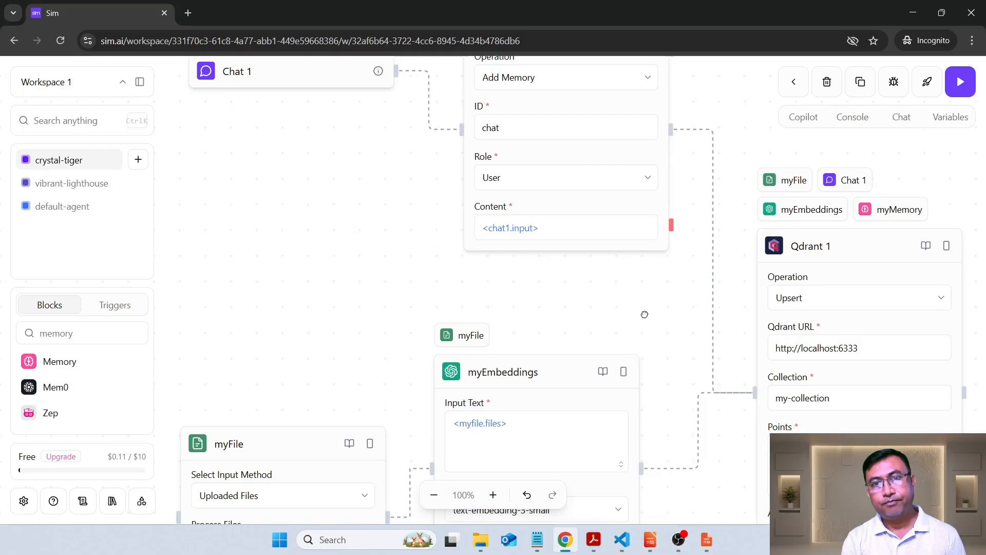
Set the Points of the Qdrant block to the memories output of myMemory, <mymemory.memories>
left_click(700, 448)
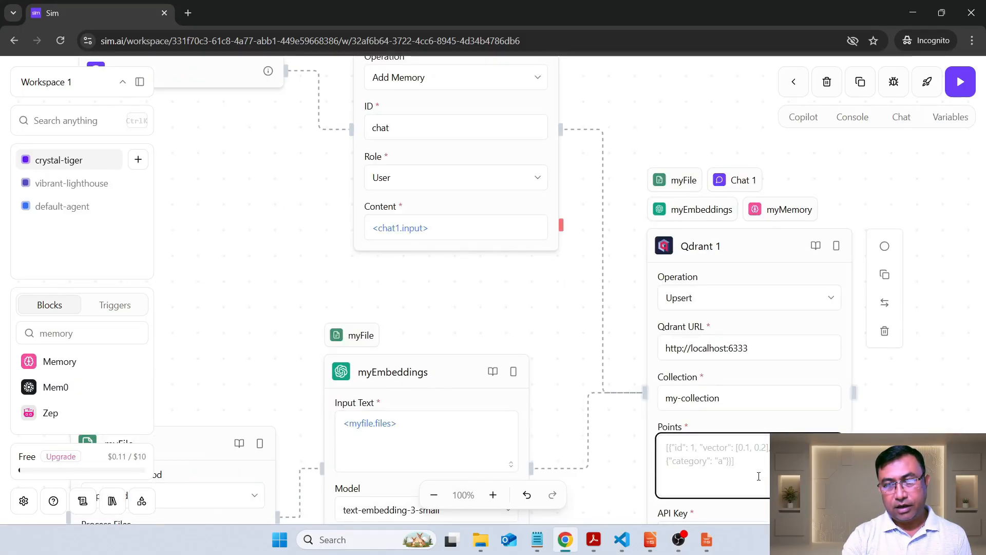
type("<")
scroll(938, 435, "down", 1)
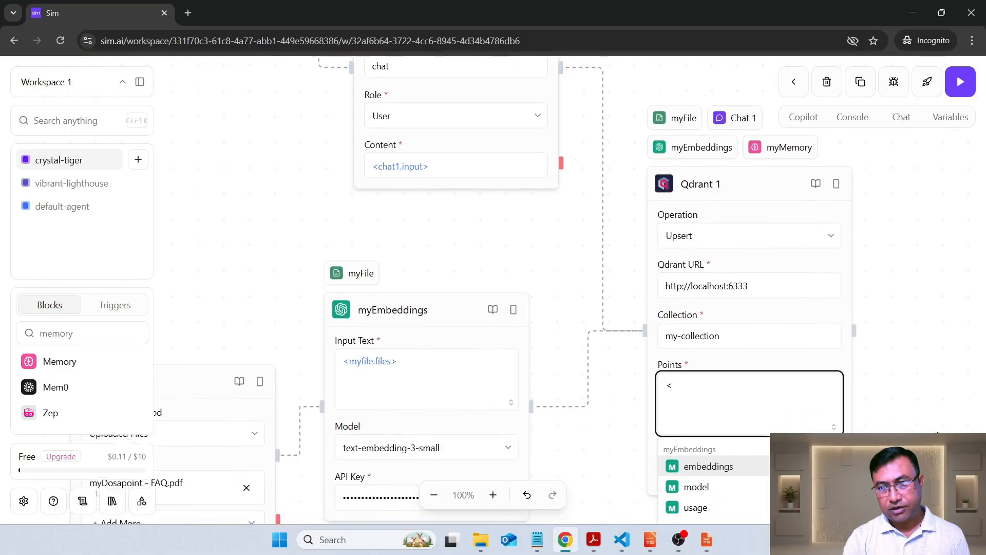
scroll(938, 435, "down", 2)
scroll(938, 435, "down", 3)
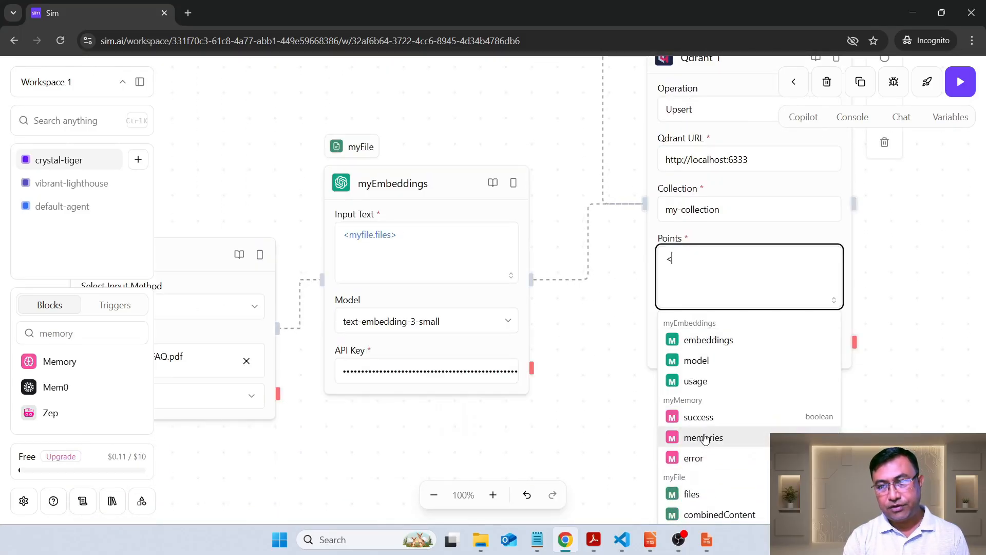
left_click(704, 438)
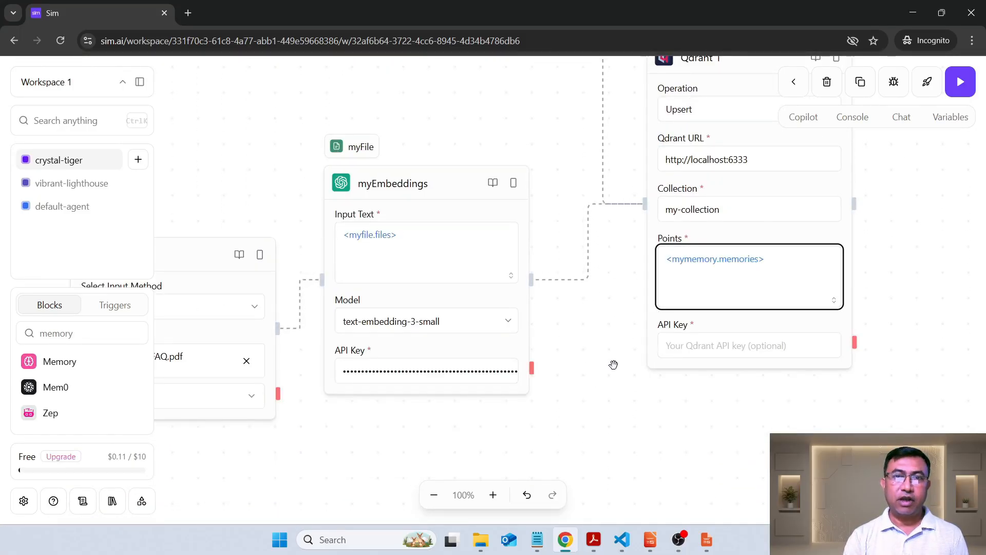
Rearrange the workflow compactly, shifting myFile, myEmbeddings, Qdrant, Chat 1 and myMemory to the left to free space on the right
scroll(613, 365, "up", 10)
left_click_drag(729, 397, 737, 499)
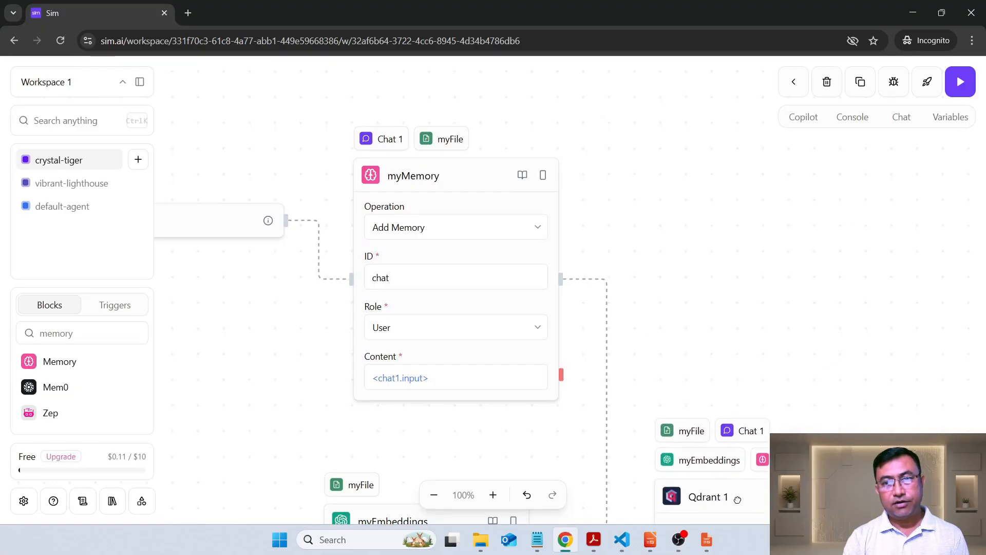
scroll(788, 322, "down", 4)
scroll(442, 346, "left", 4)
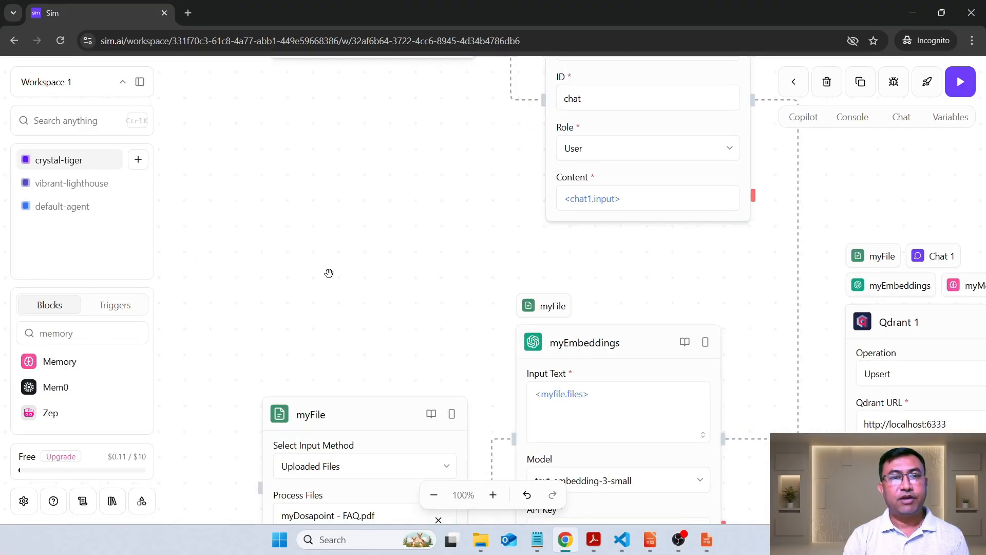
scroll(329, 273, "down", 4)
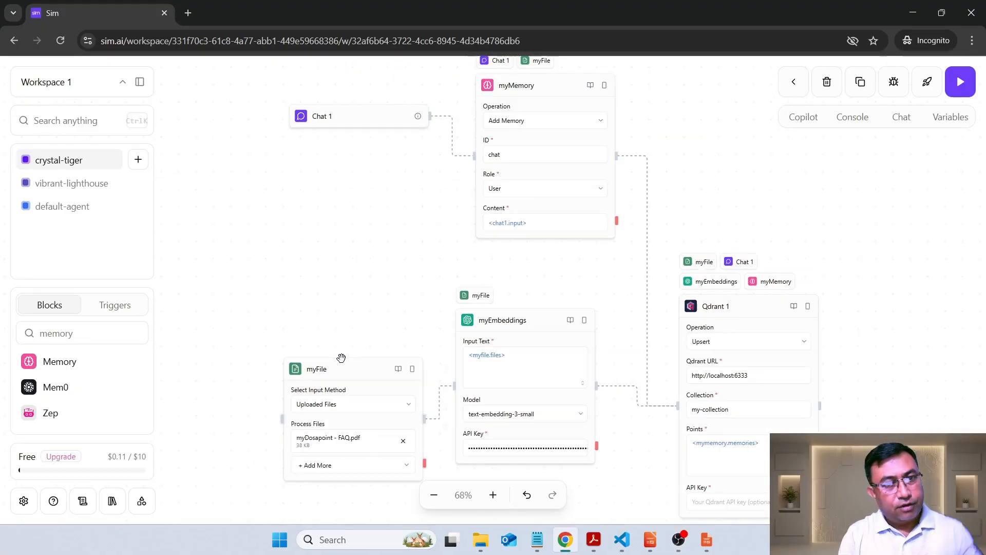
left_click_drag(341, 370, 266, 310)
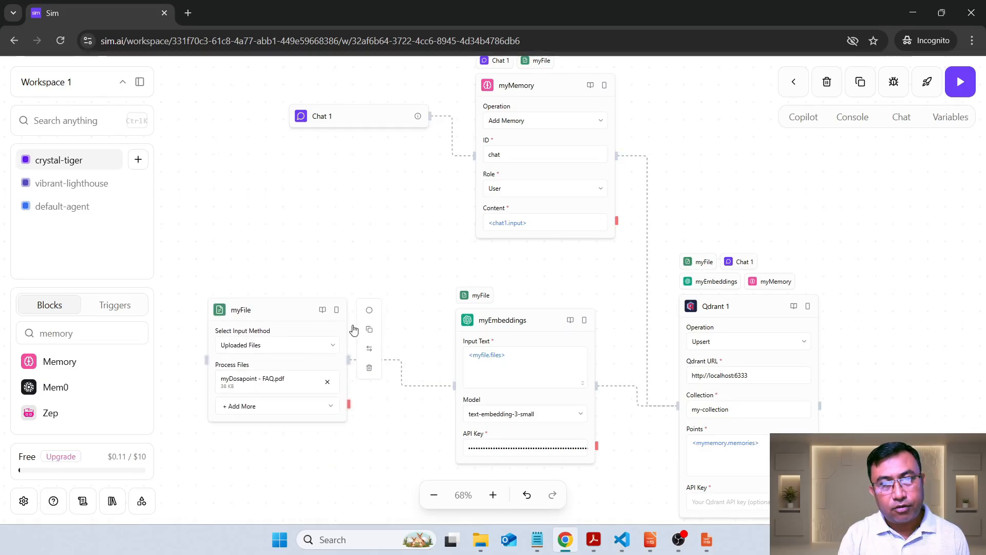
left_click_drag(507, 322, 436, 312)
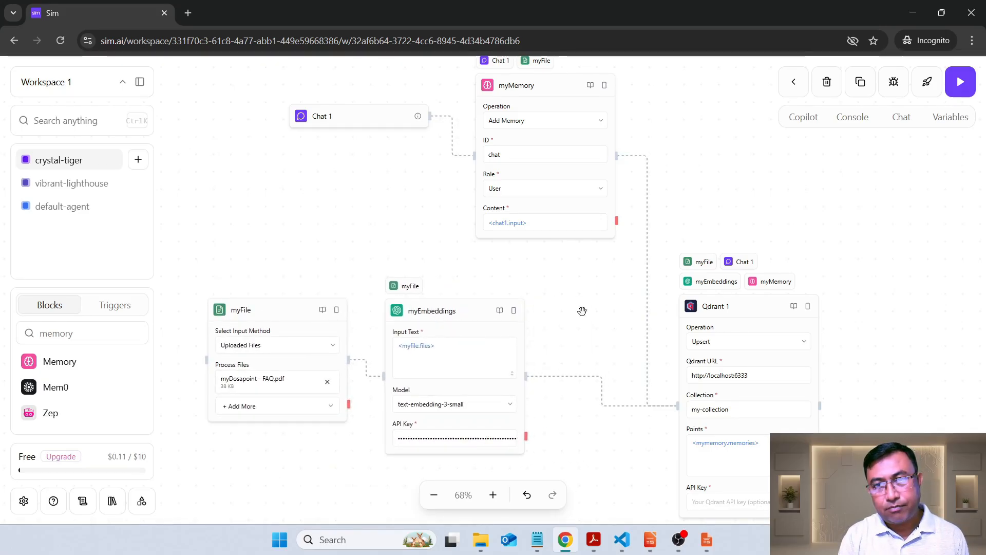
left_click_drag(742, 306, 667, 303)
left_click_drag(324, 128, 231, 139)
left_click_drag(525, 89, 489, 90)
Find the Agent block by searching for "age" and add it to the right of the Qdrant block
left_click_drag(74, 334, 30, 335)
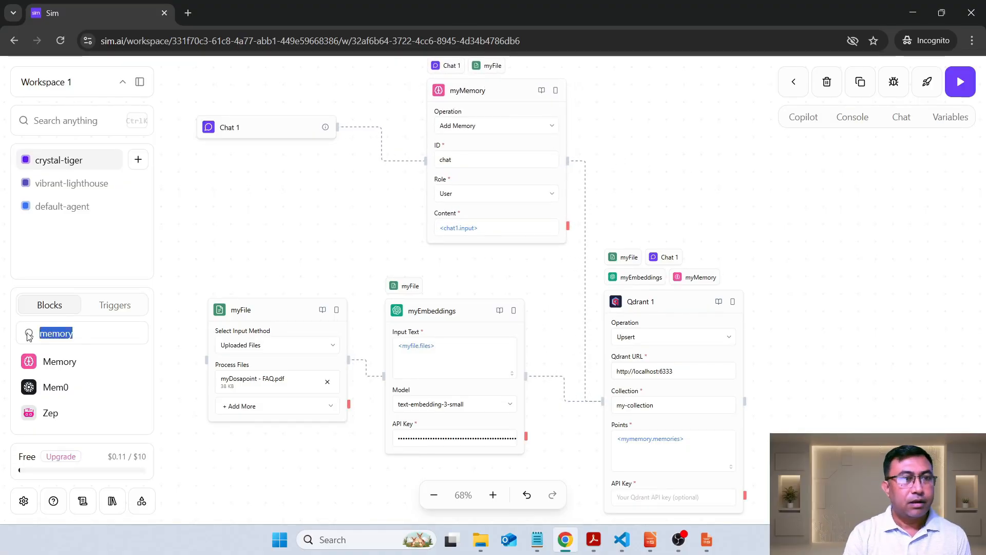
type("age")
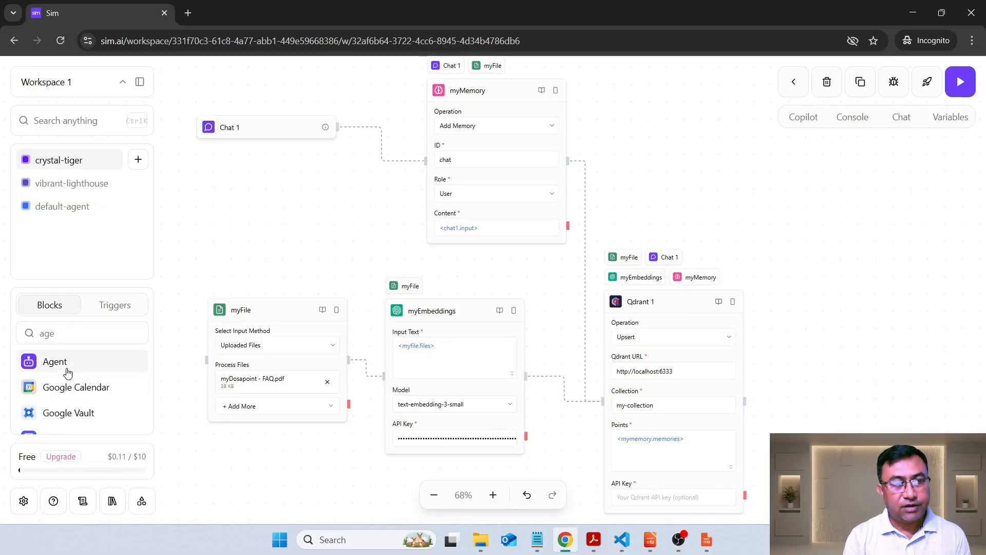
left_click_drag(56, 363, 843, 255)
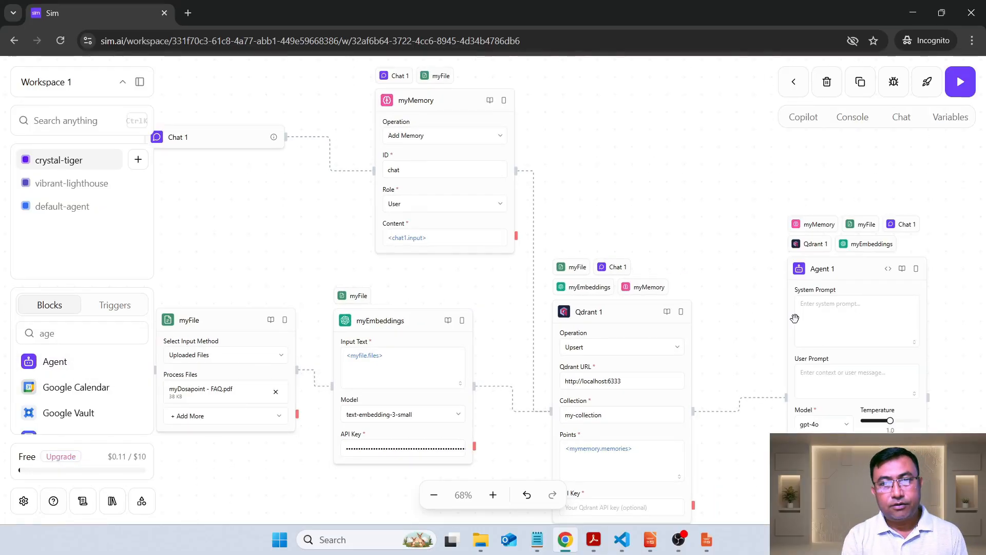
Remove the connection between Qdrant and the Agent block, and connect myMemory to the Agent block instead
left_click(741, 406)
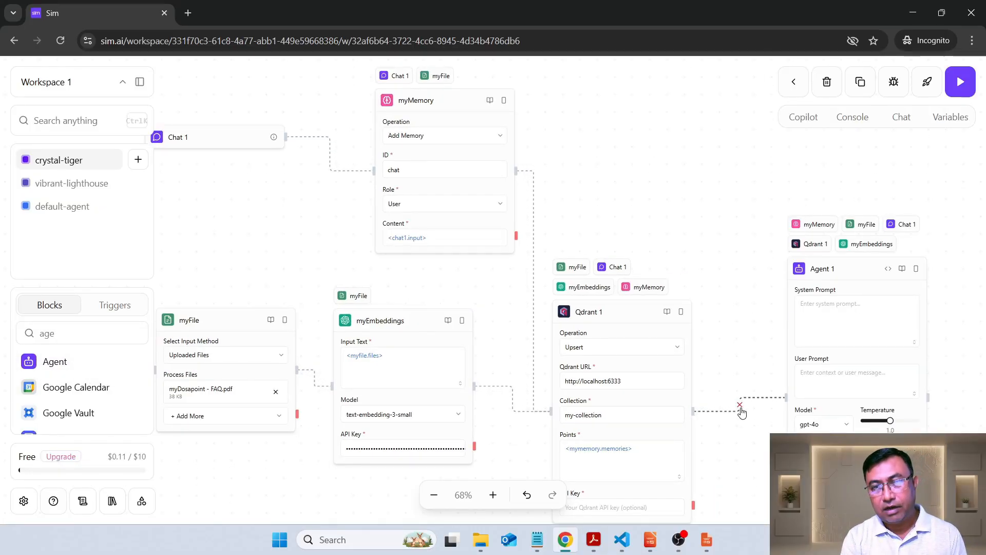
left_click(741, 405)
left_click_drag(516, 171, 784, 399)
Move the Agent block up and the Qdrant block slightly down, and rename the Agent block to "myAgent"
left_click_drag(847, 268, 877, 147)
left_click_drag(623, 313, 611, 357)
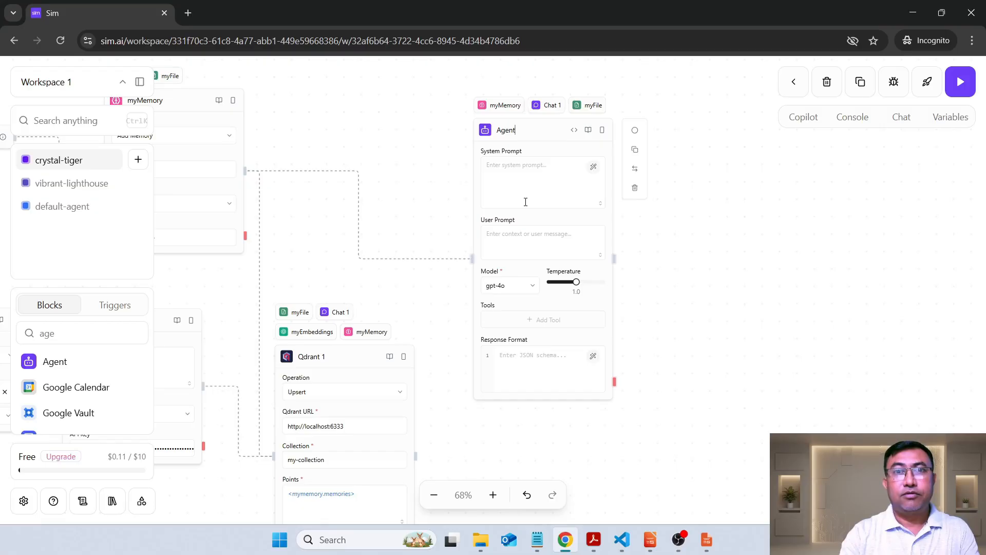
type("my")
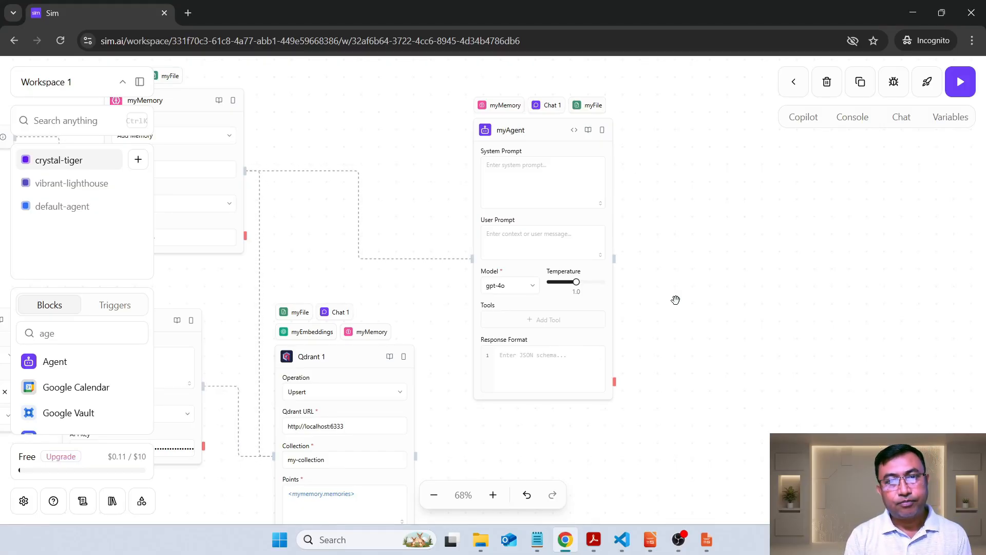
Set the system prompt of myAgent to "You are a helful ai assistant for MyDosaPoint, Answer to the users query"
left_click(530, 183)
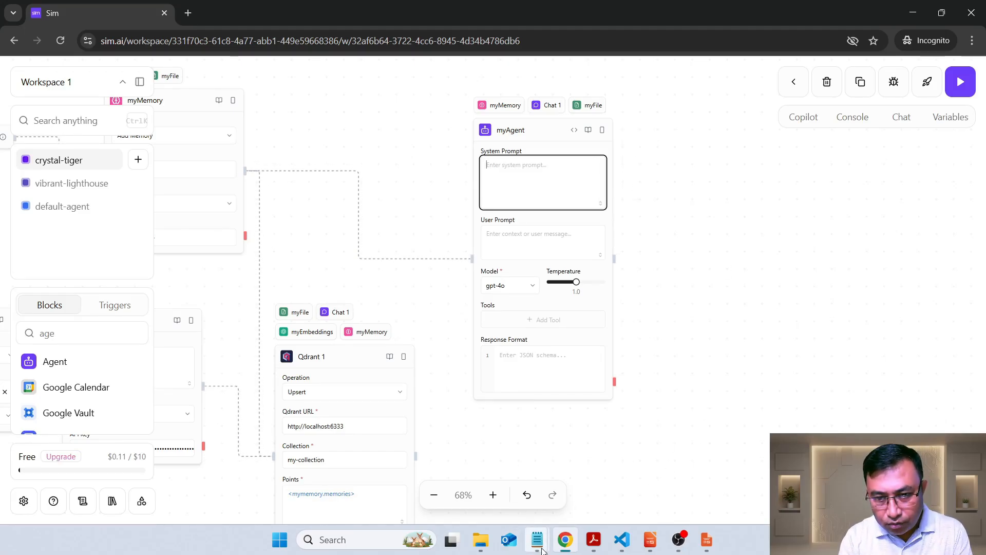
mouse_move(540, 549)
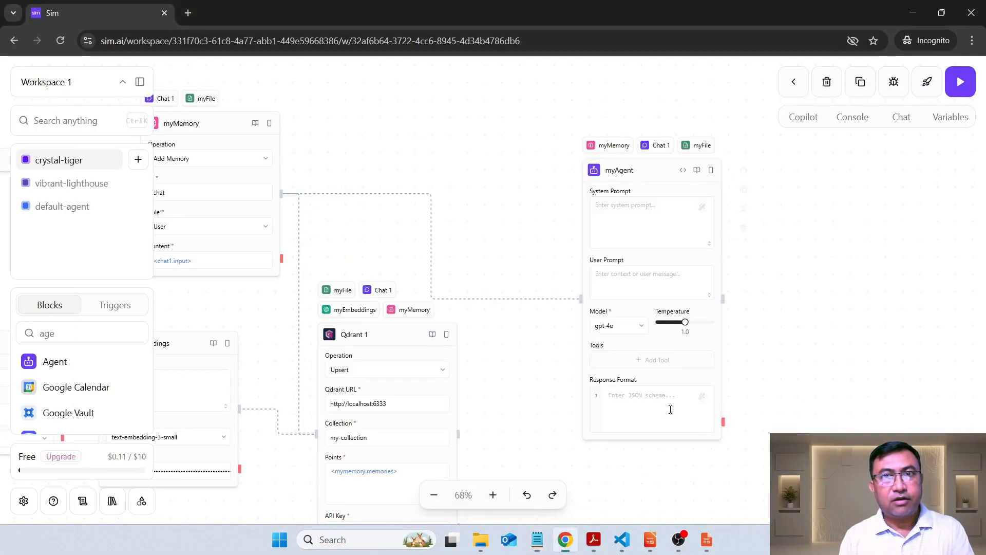
left_click(635, 222)
type("You are")
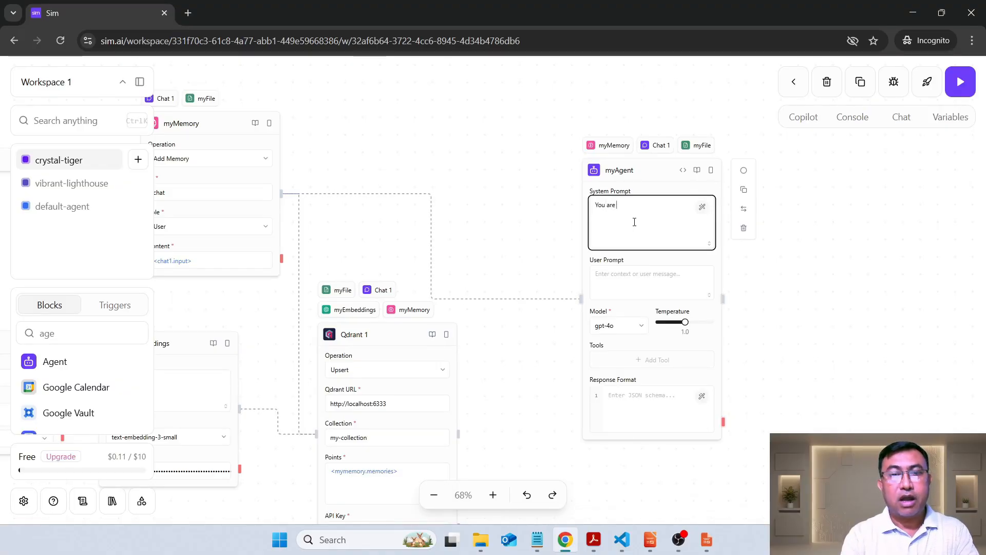
type(" a helful ai")
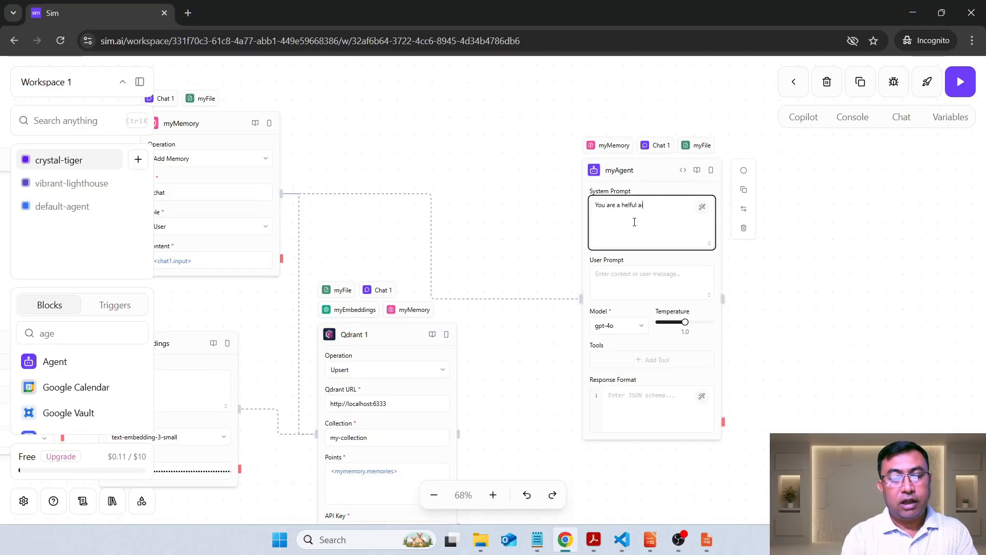
type(" assistant for MyDo")
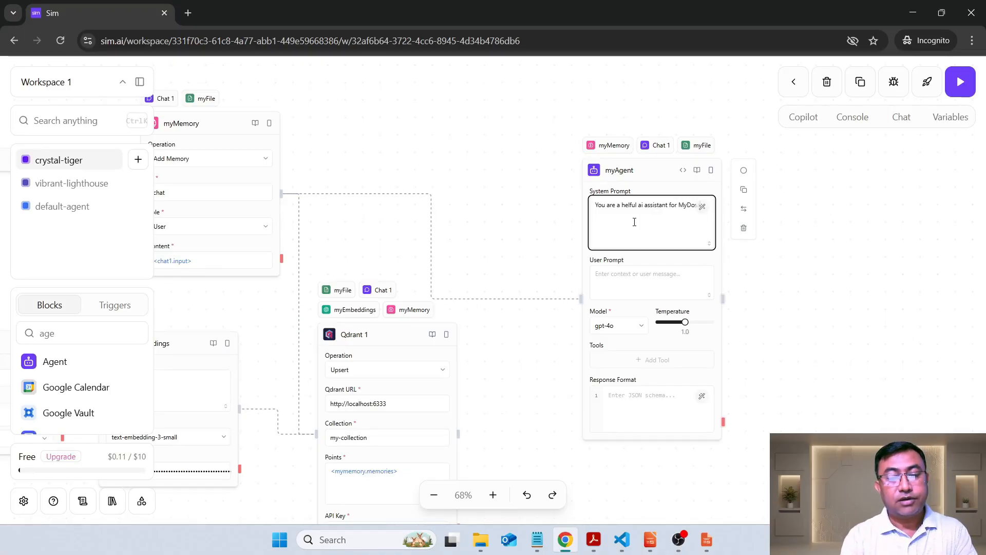
type("saPoint, Answer")
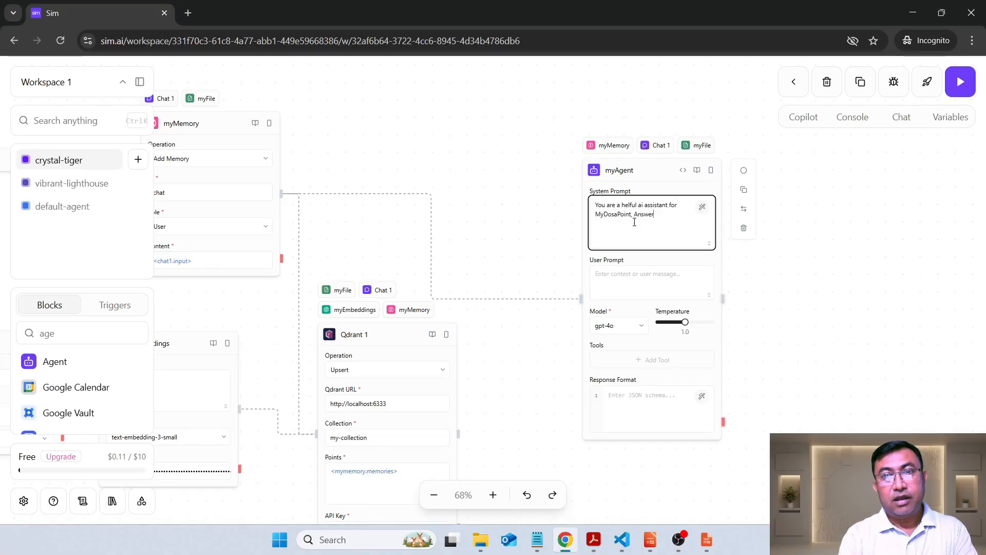
type(" to the users query")
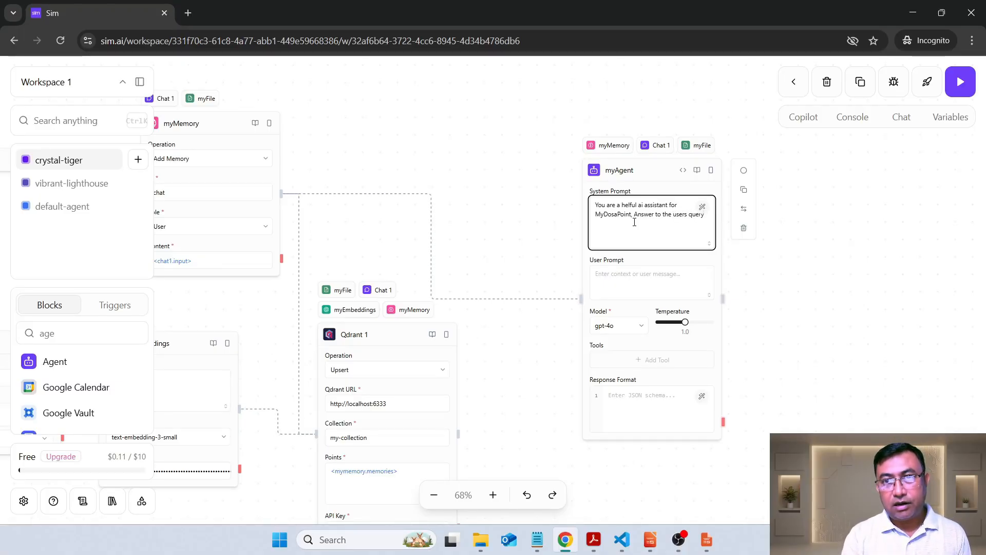
Write the user prompt of myAgent on three lines: "User: <chat1.input>", "Context:<mymemory.memories>" and "Answer:"
left_click(616, 272)
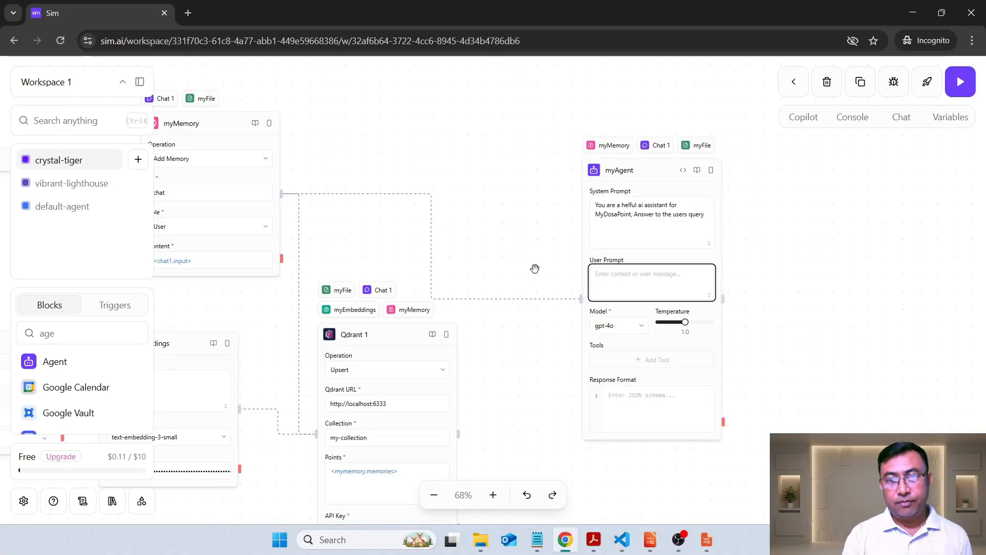
type("User:")
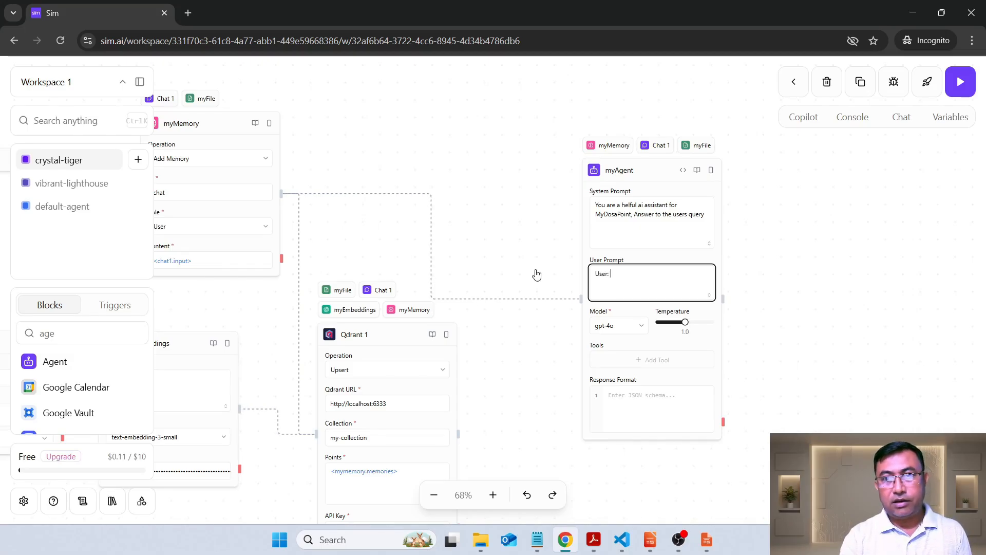
scroll(517, 399, "left", 3)
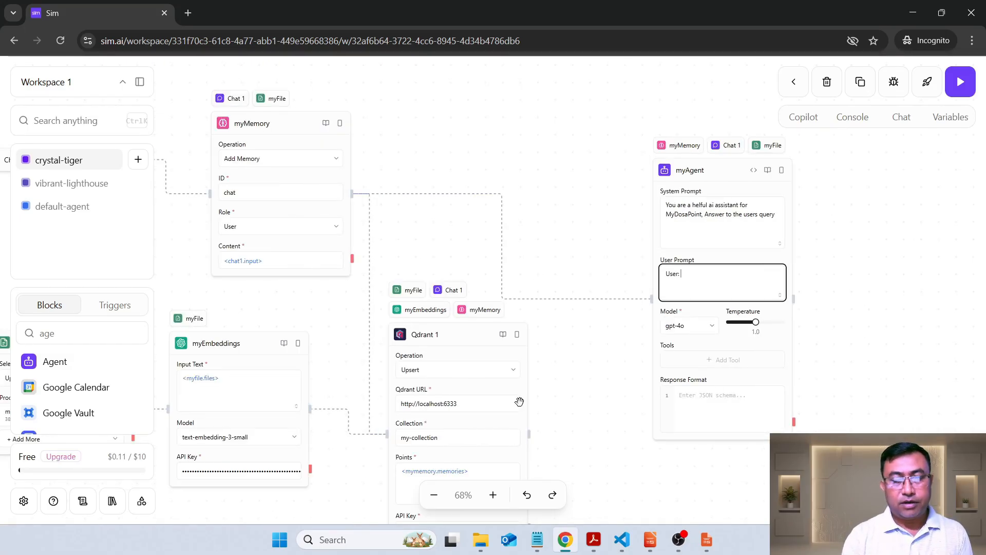
type("<")
left_click(687, 387)
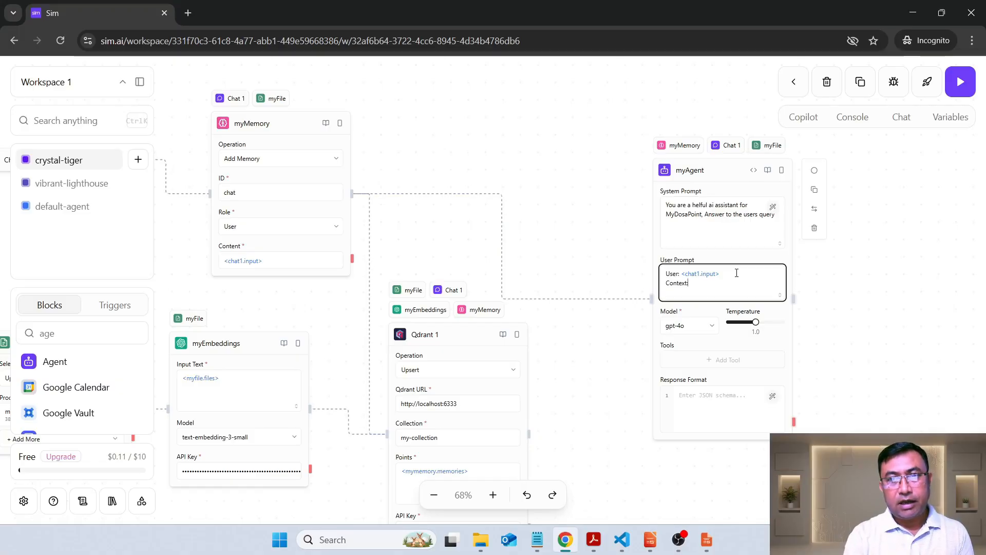
type("<")
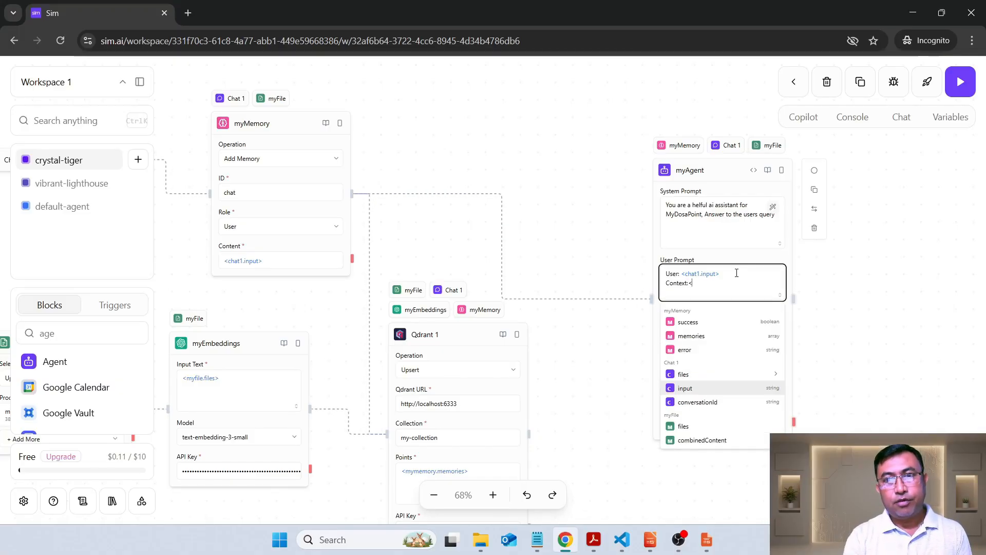
key("Down")
key("Down")
key("Return")
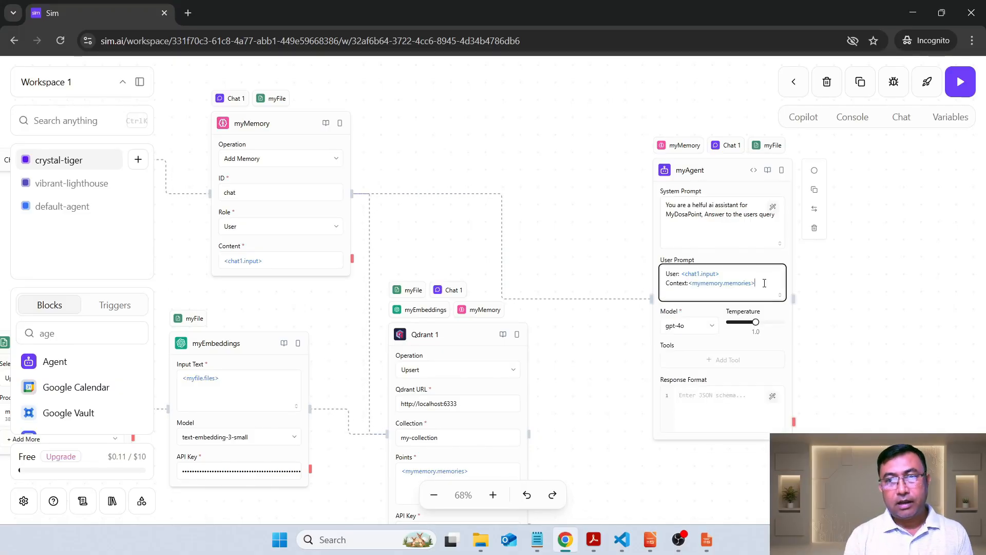
type("Answer")
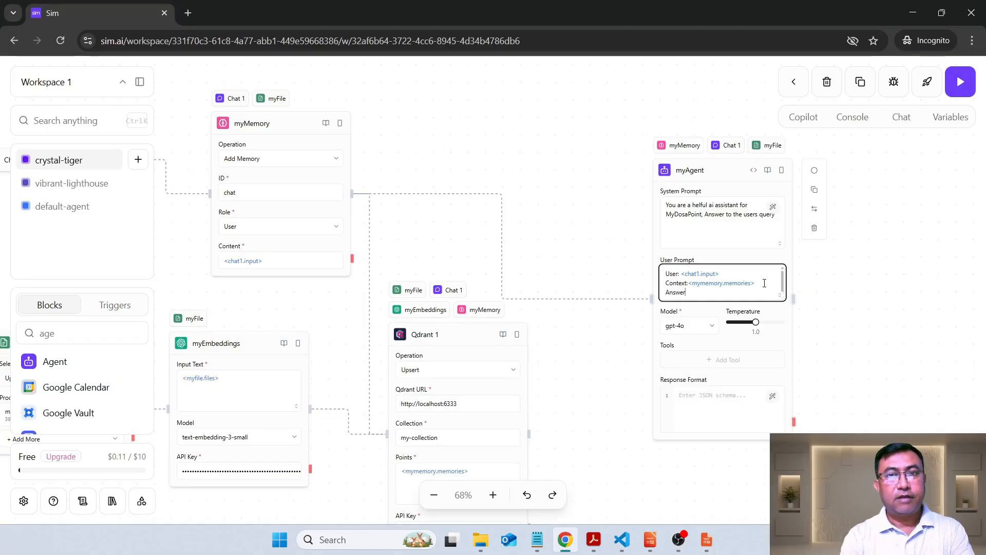
type(":")
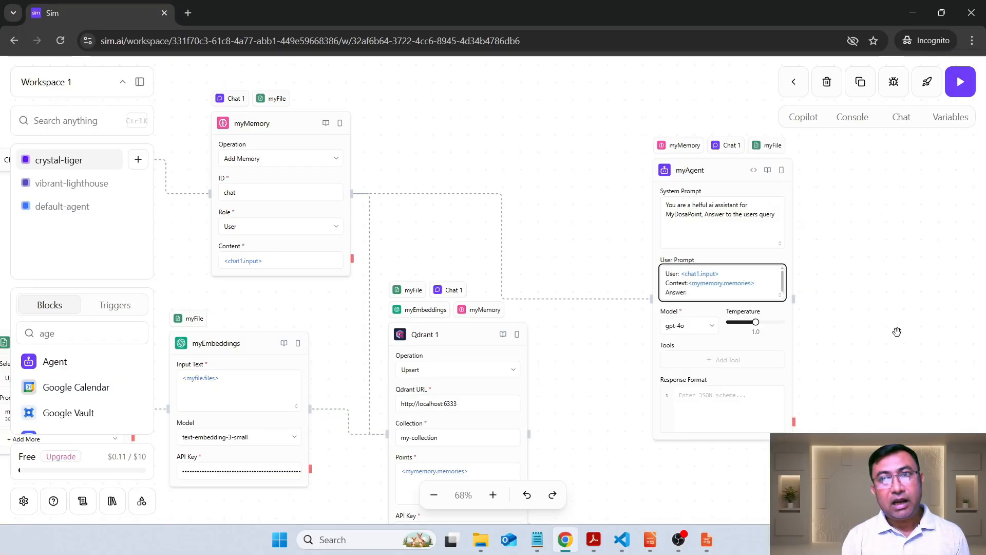
Review the workflow's connections from Chat 1 and myFile through myMemory, myEmbeddings and Qdrant 1 to myAgent
left_click(897, 331)
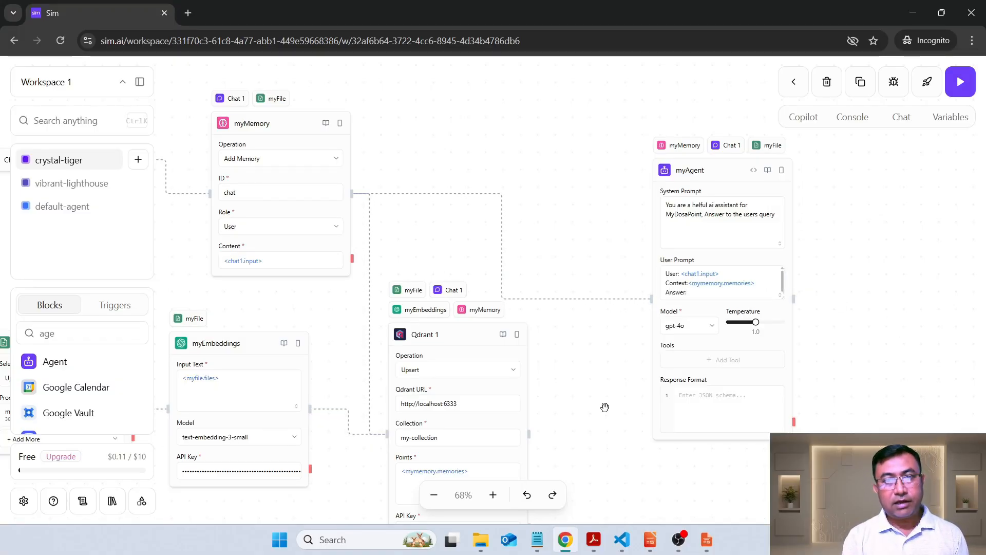
scroll(604, 407, "up", 1)
scroll(605, 407, "up", 2)
scroll(549, 309, "left", 10)
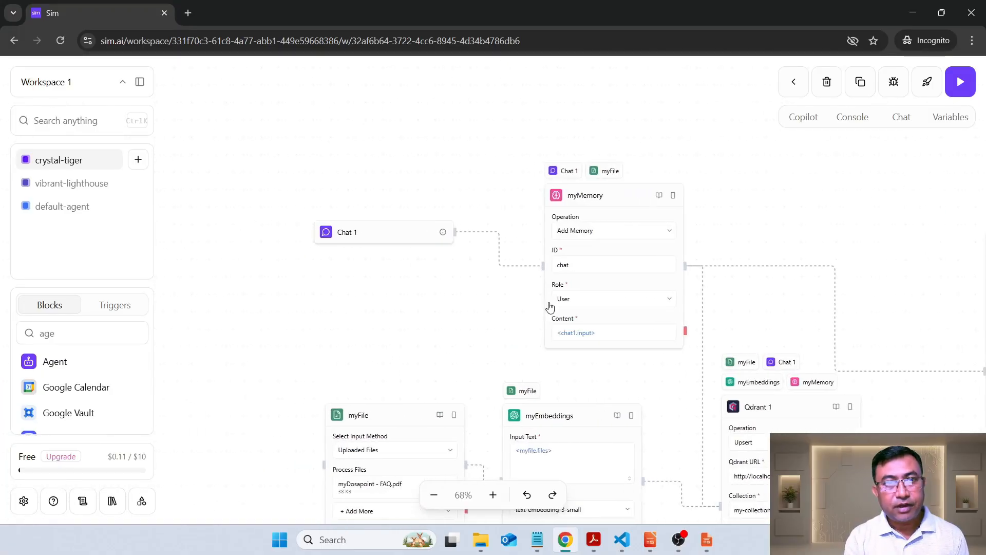
scroll(548, 332, "right", 3)
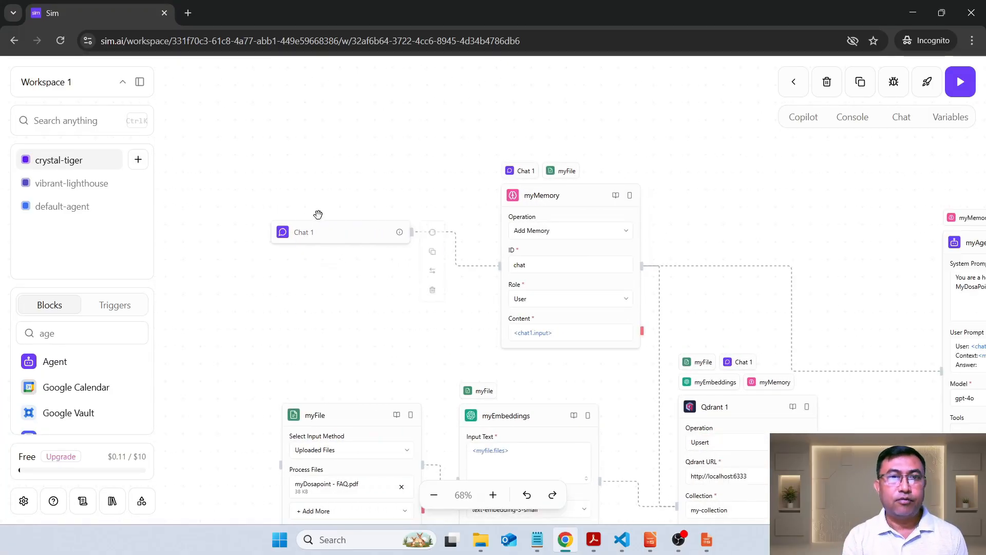
scroll(703, 196, "right", 3)
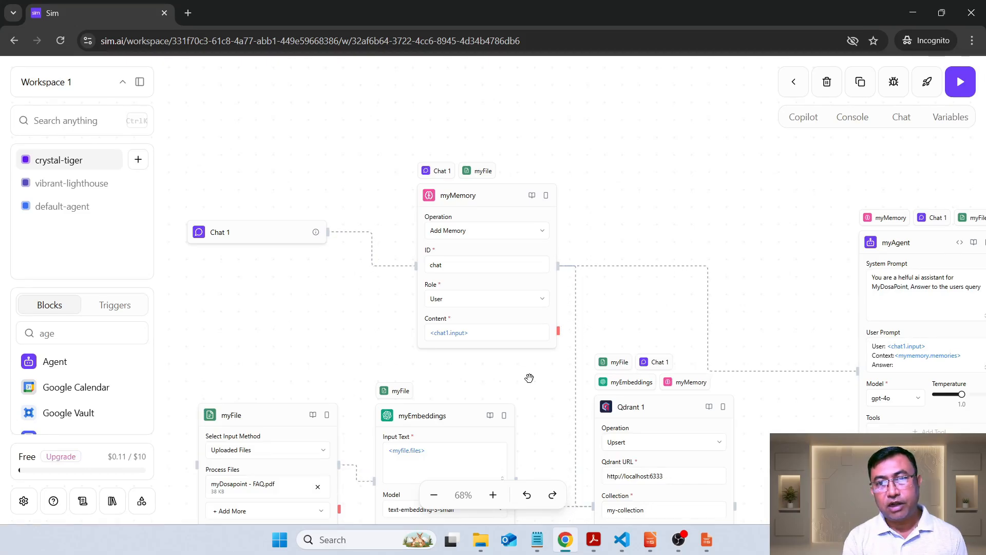
scroll(529, 378, "down", 3)
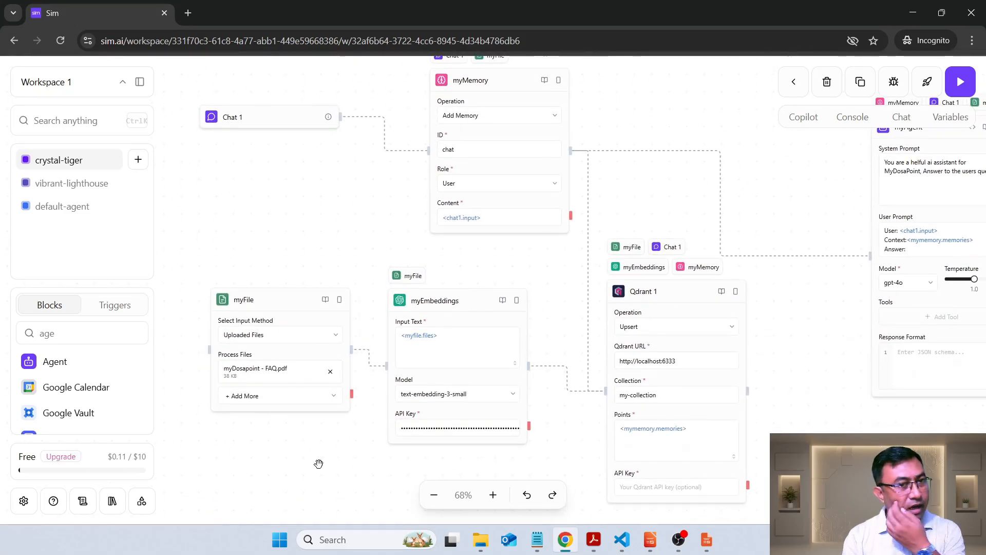
scroll(339, 467, "right", 2)
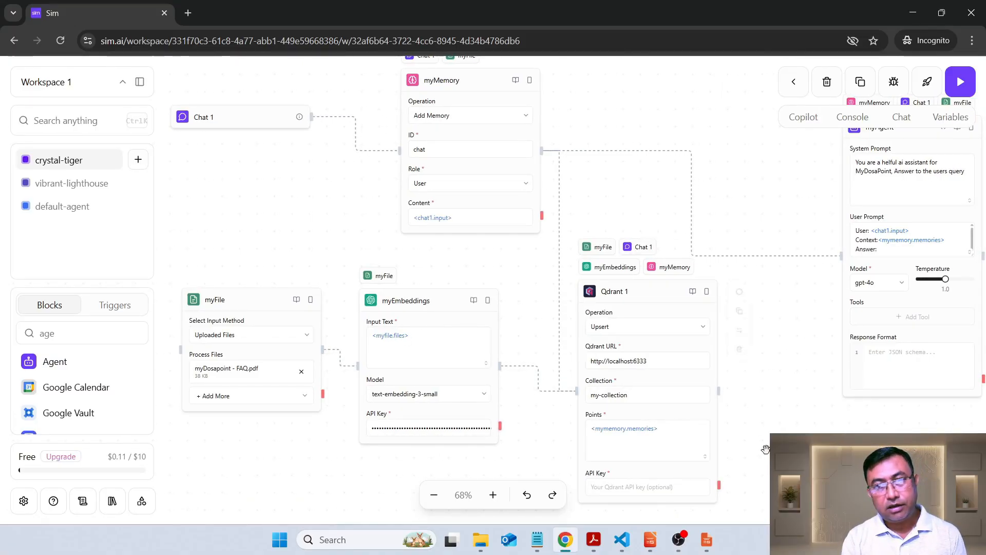
scroll(606, 366, "right", 2)
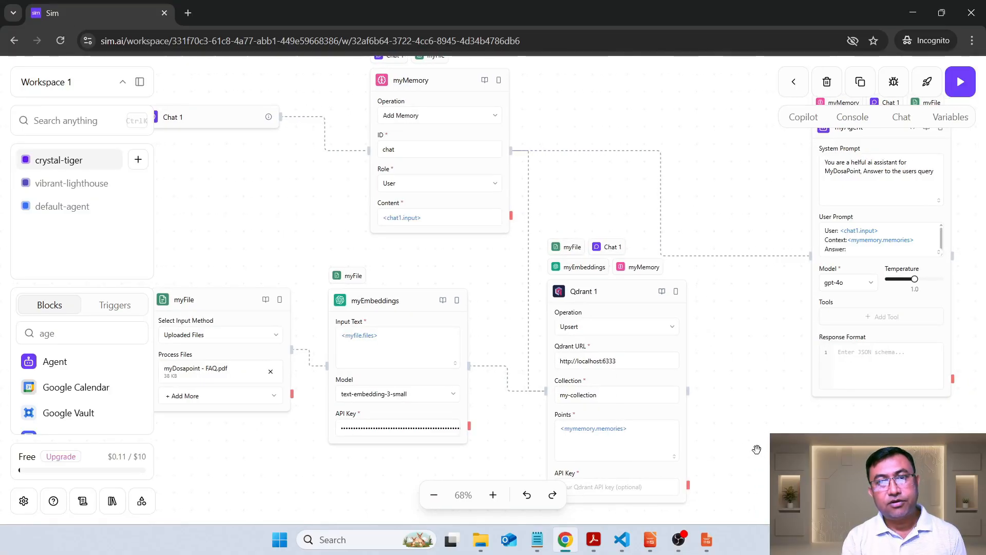
scroll(724, 389, "up", 2)
scroll(724, 389, "up", 1)
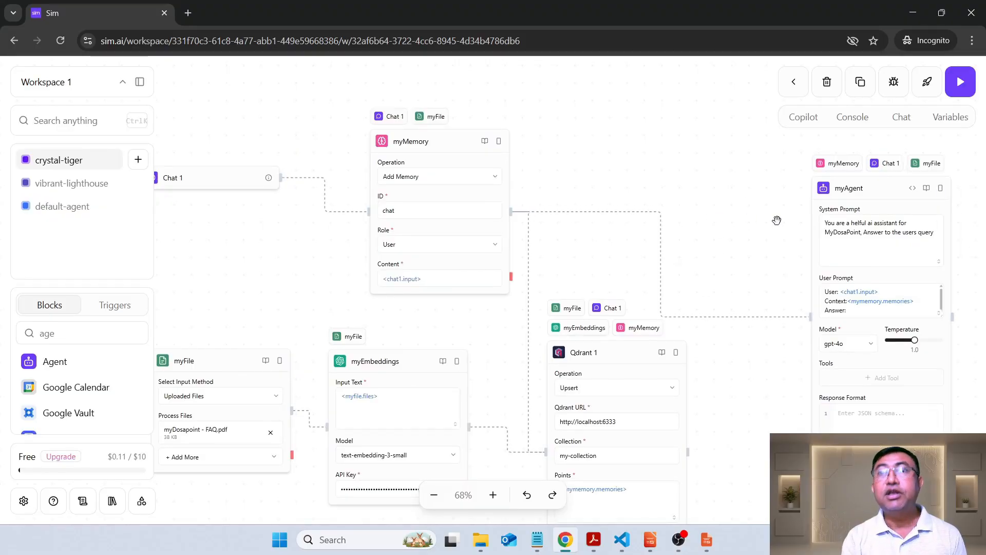
Move the myAgent block closer to the other blocks, and select myagent.content as the chat's output source
left_click_drag(882, 189, 792, 186)
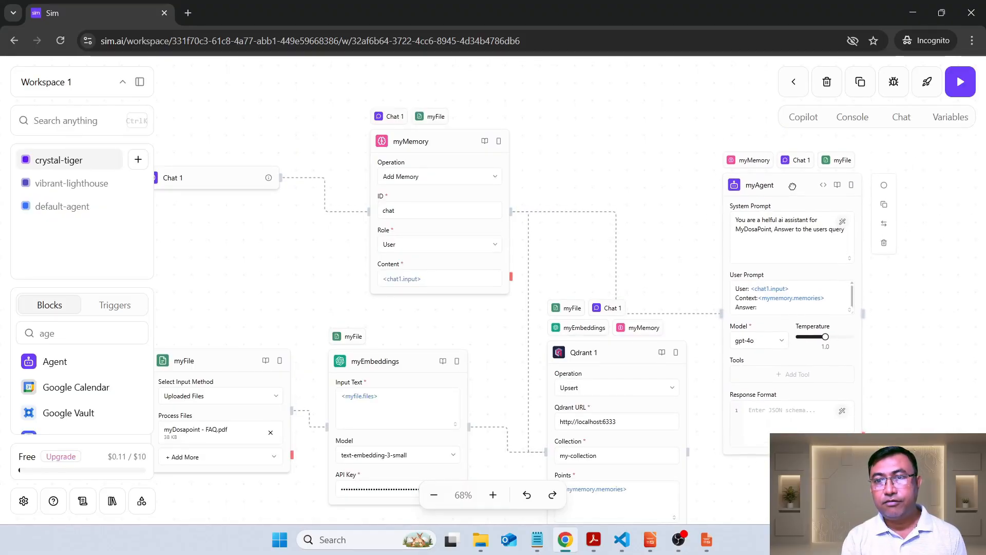
left_click(900, 118)
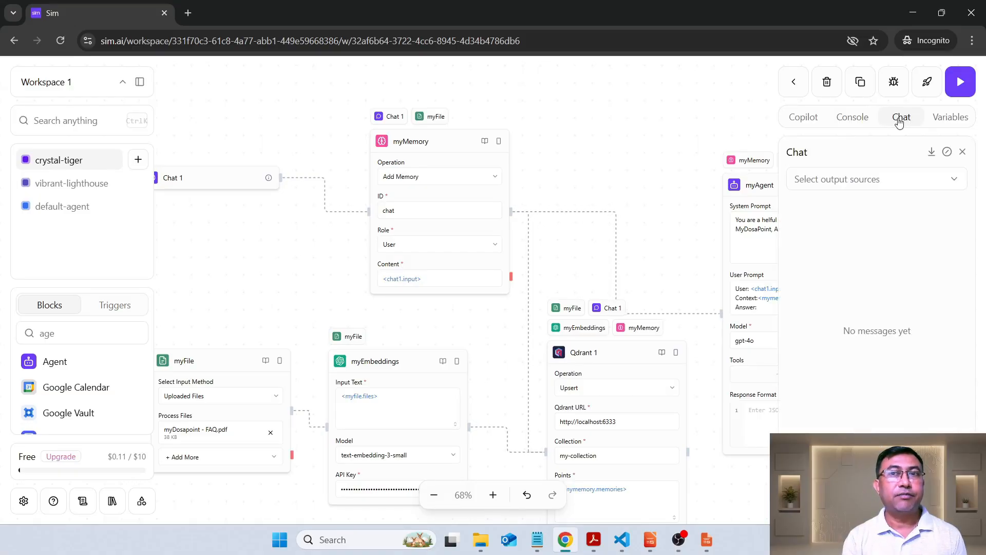
left_click(851, 186)
scroll(868, 318, "down", 5)
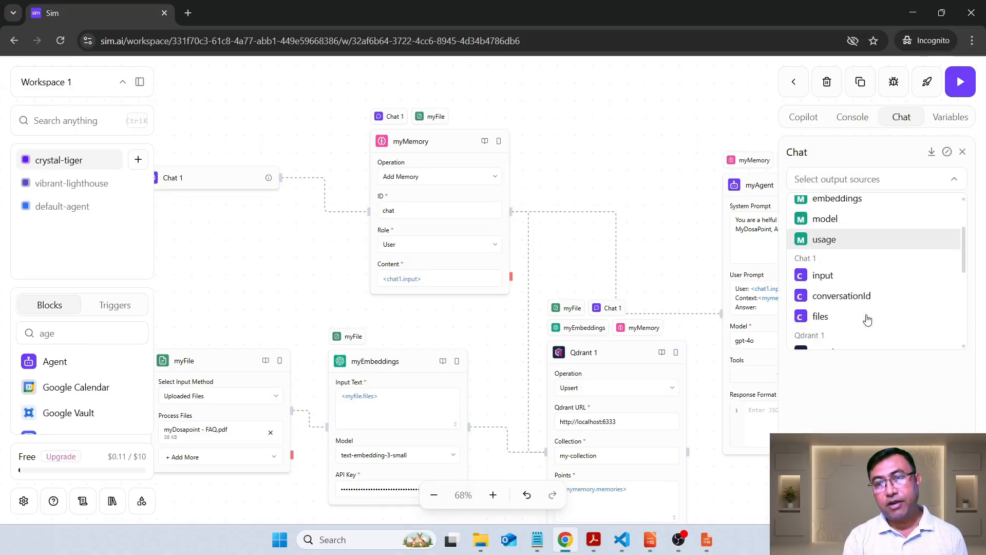
left_click(824, 280)
left_click(838, 478)
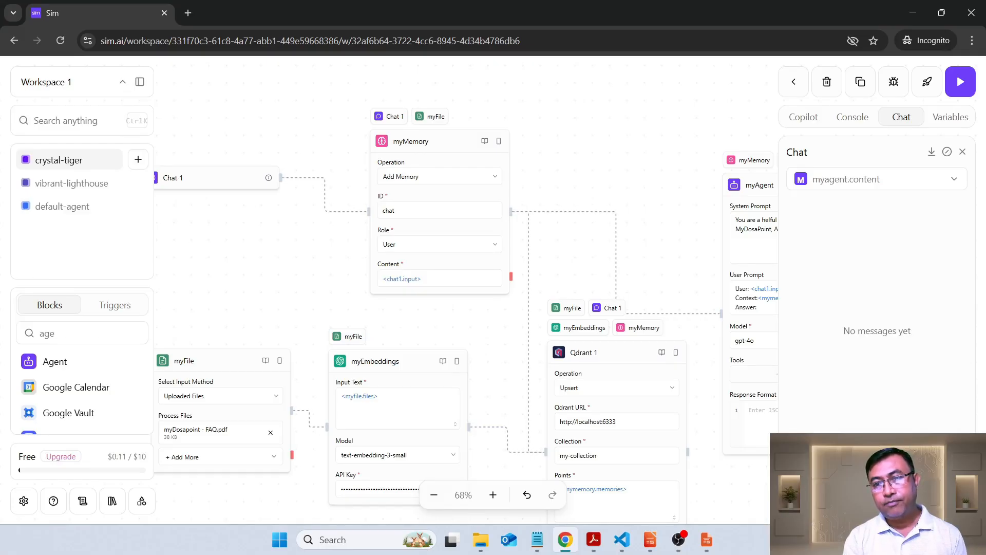
Copy the question "What are your opening hours?" from the FAQ PDF in Acrobat and send it in the Sim chat
left_click(594, 540)
left_click_drag(348, 114, 481, 112)
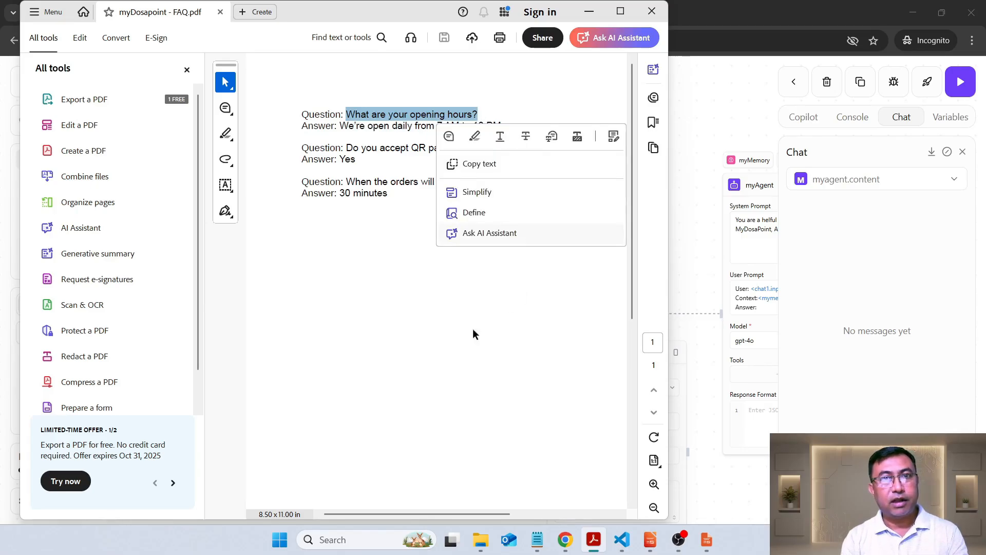
left_click(447, 94)
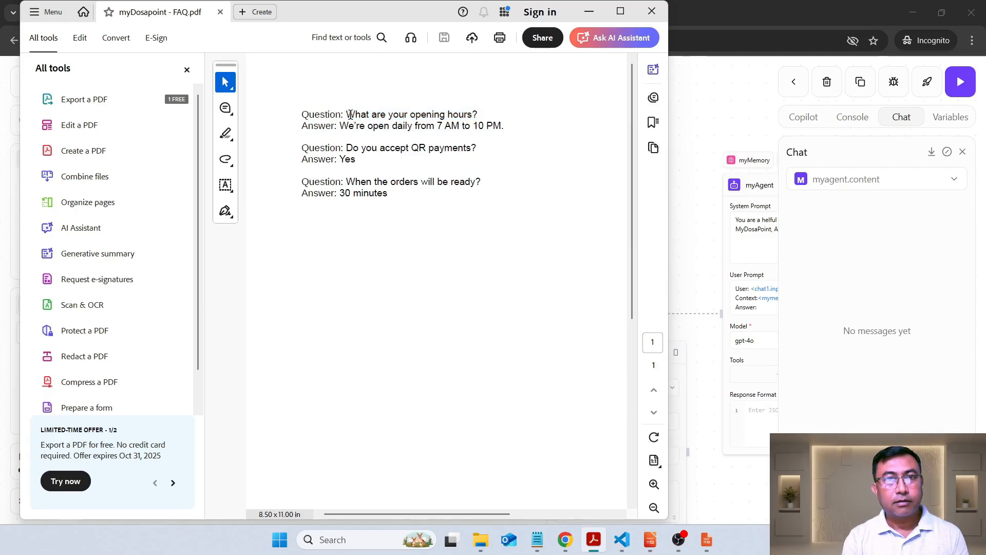
left_click_drag(345, 114, 482, 119)
key("ctrl+c")
left_click(848, 499)
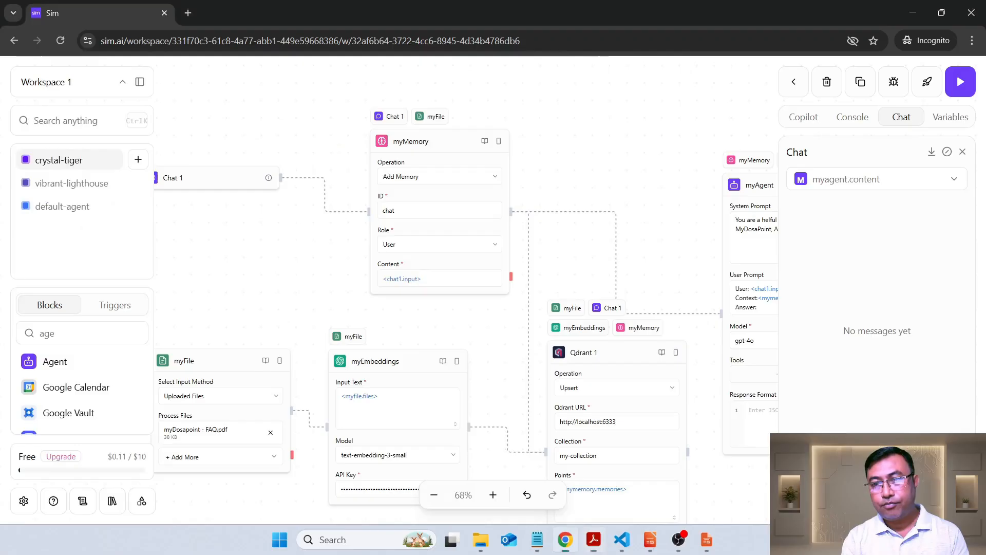
key("ctrl+v")
key("Return")
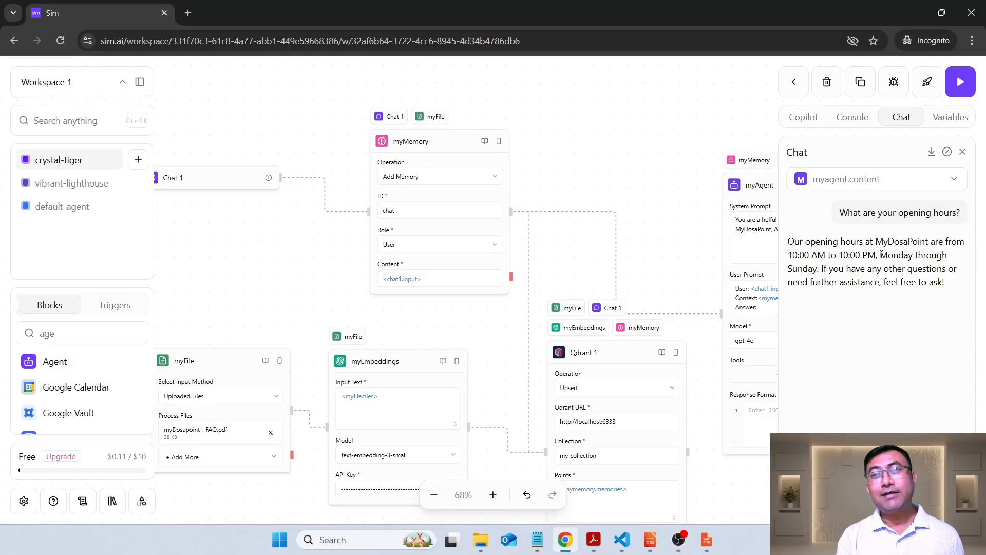
Examine the chat reply, close the chat, and end myAgent's system prompt with a period
left_click_drag(881, 255, 911, 282)
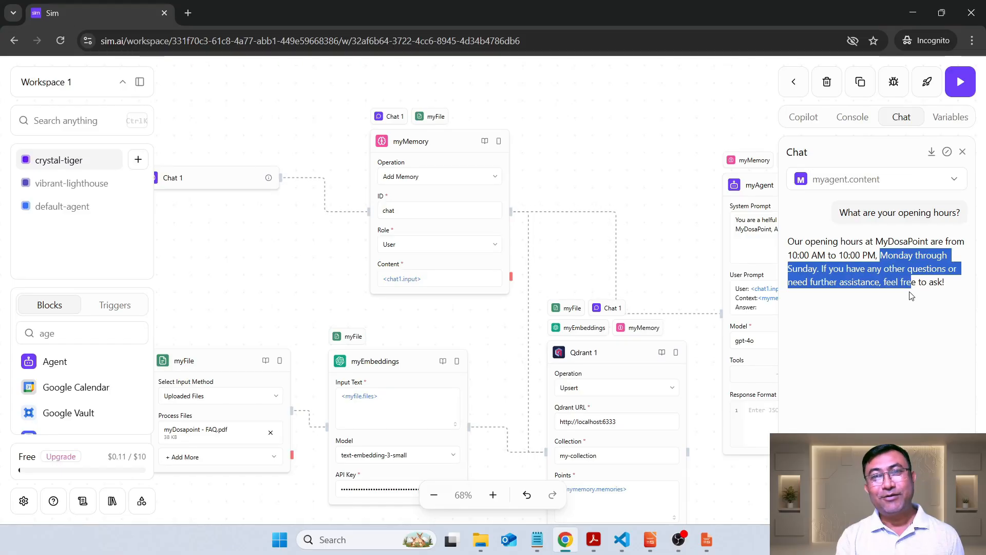
left_click(963, 151)
left_click(779, 228)
key("ctrl+a")
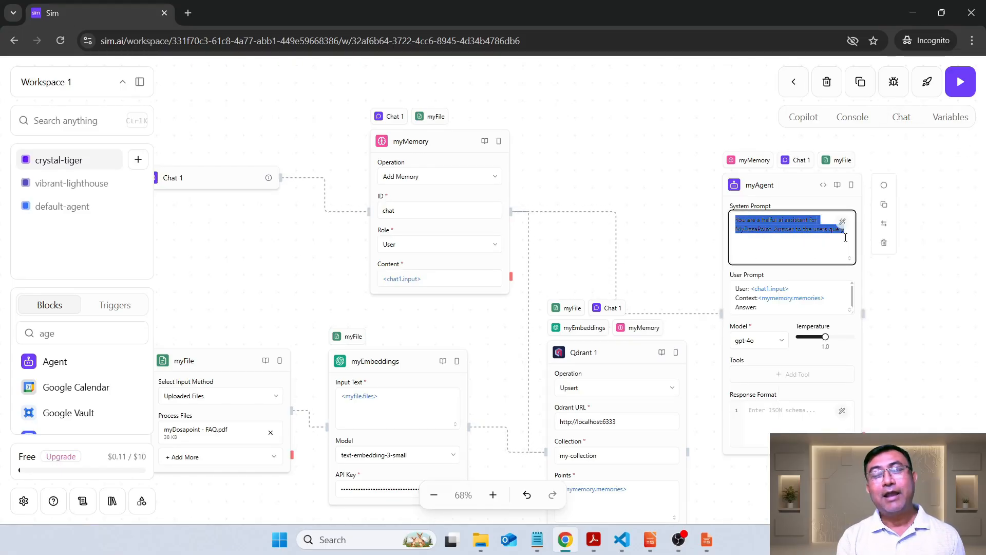
left_click(802, 245)
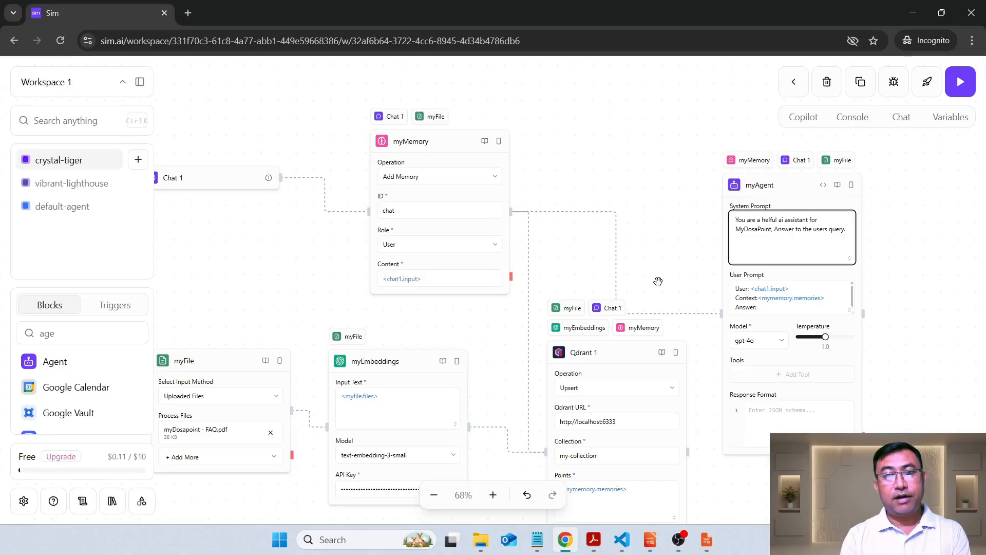
mouse_move(535, 547)
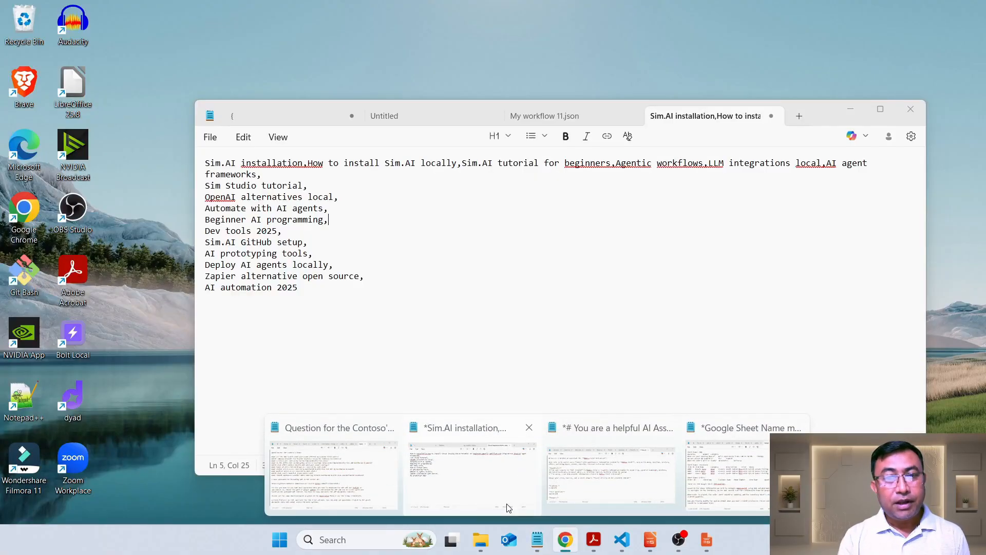
left_click(507, 509)
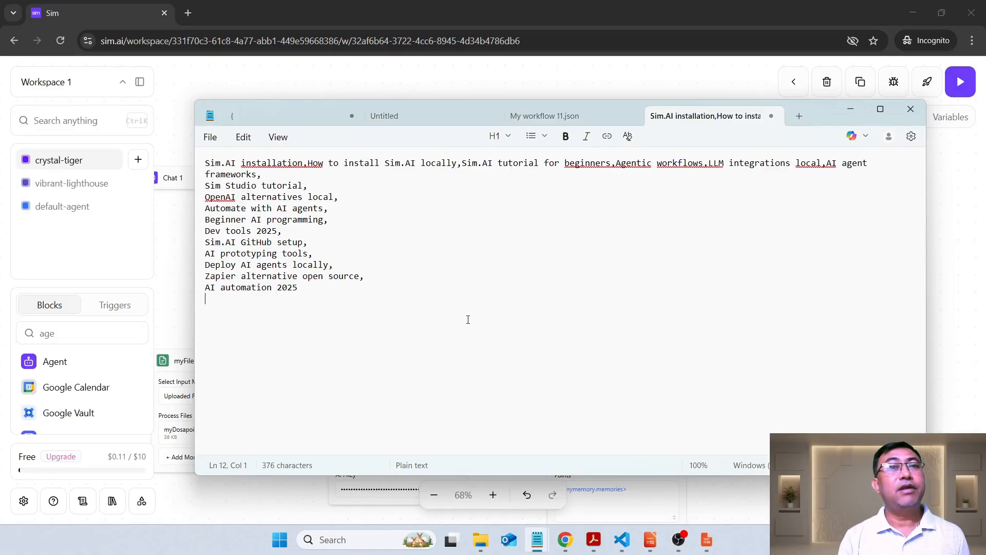
left_click(852, 112)
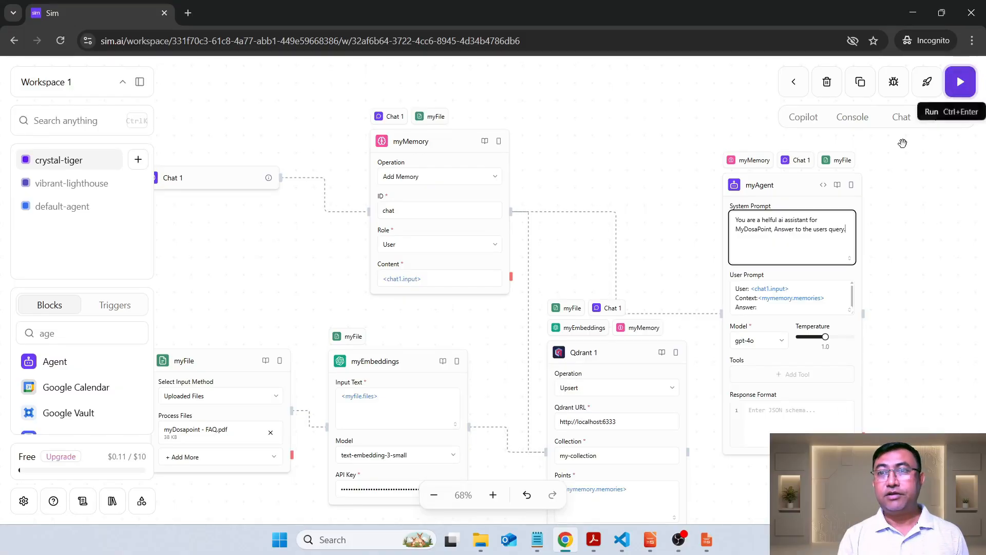
Reopen the chat, send the FAQ PDF question "When the orders will be ready?", and examine the reply
left_click(901, 117)
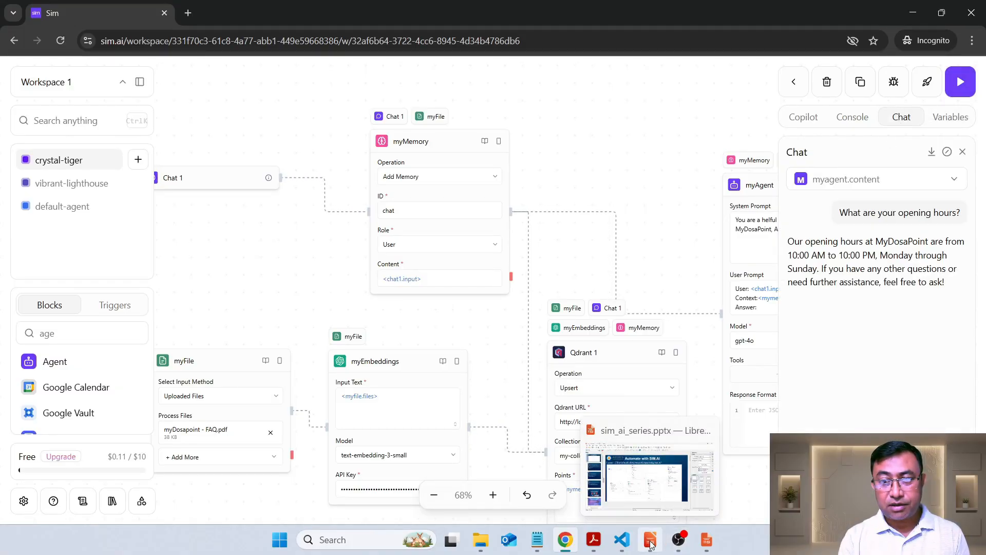
left_click(594, 541)
left_click(593, 544)
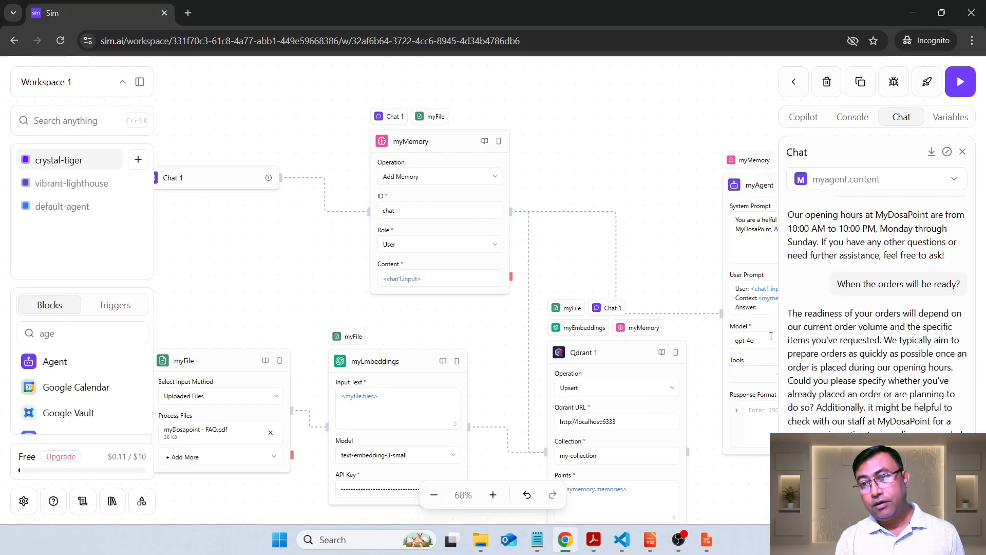
left_click_drag(792, 313, 923, 422)
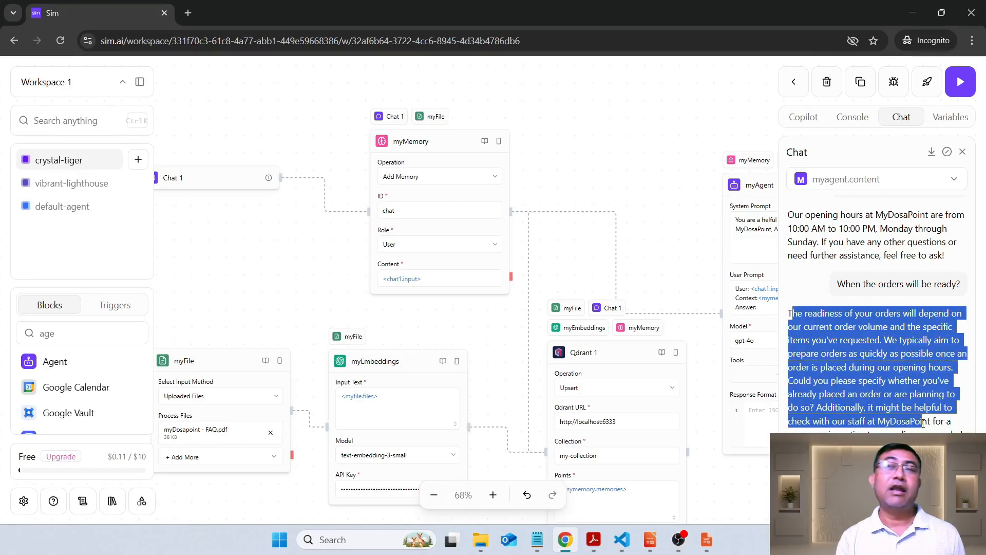
left_click(847, 335)
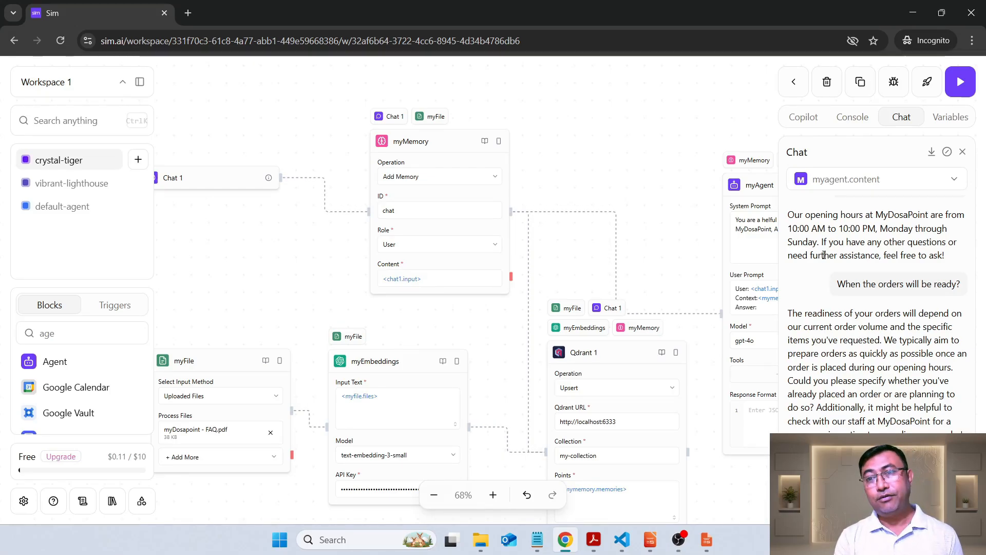
scroll(904, 350, "up", 1)
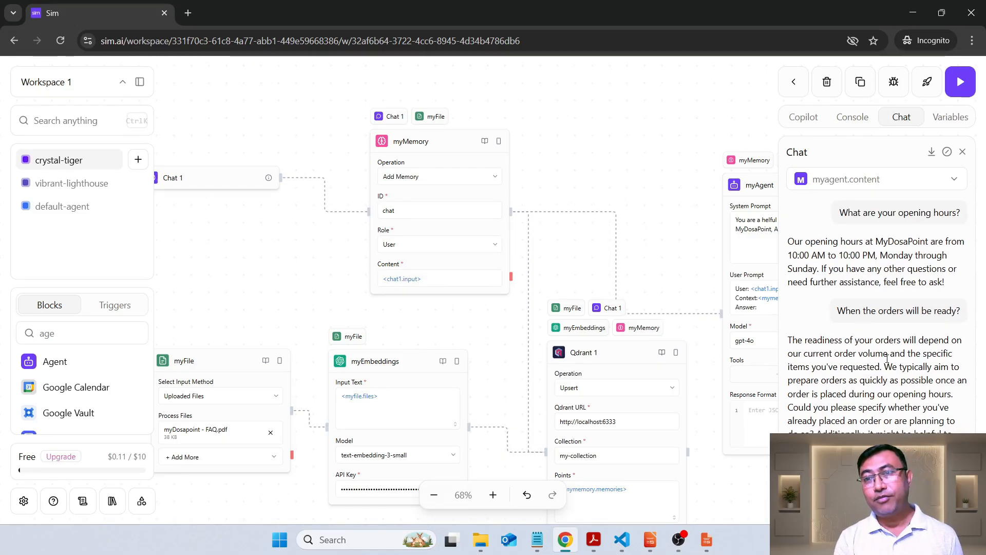
Close the chat and add the placeholders {context} and {question} on separate lines below the text of myAgent's system prompt
left_click(748, 248)
left_click(962, 152)
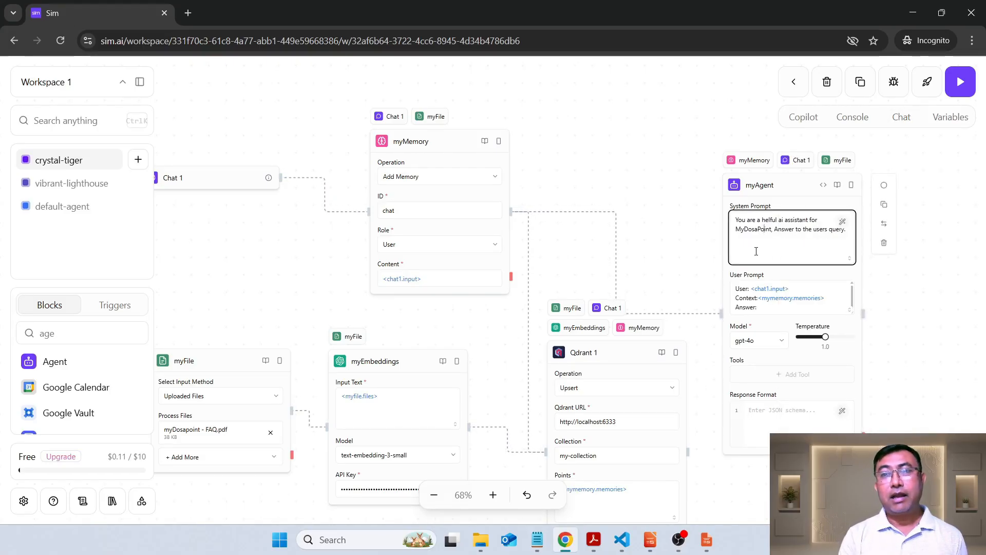
key("Return")
key("Return")
type("{{")
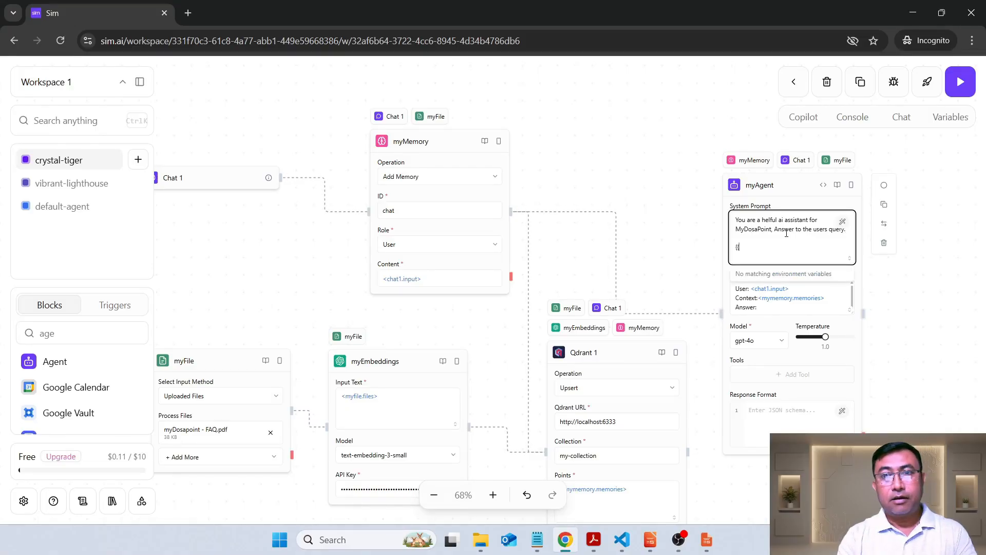
key("BackSpace")
type("contex")
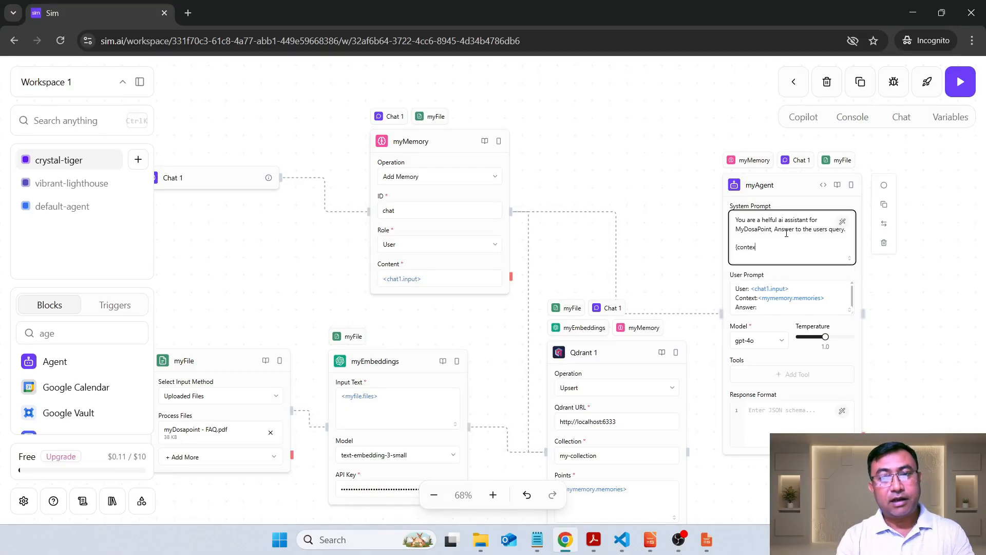
type("t}")
key("Return")
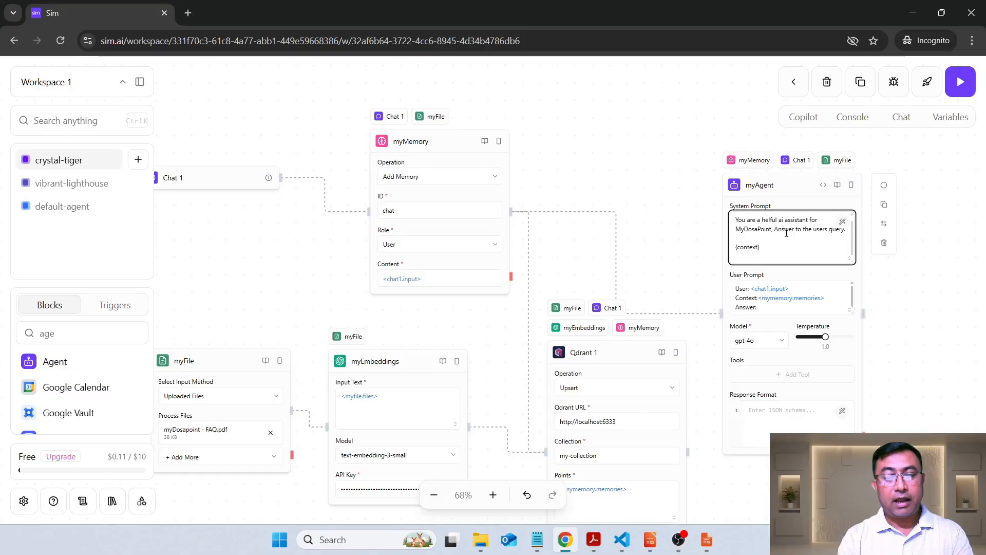
type("{question}")
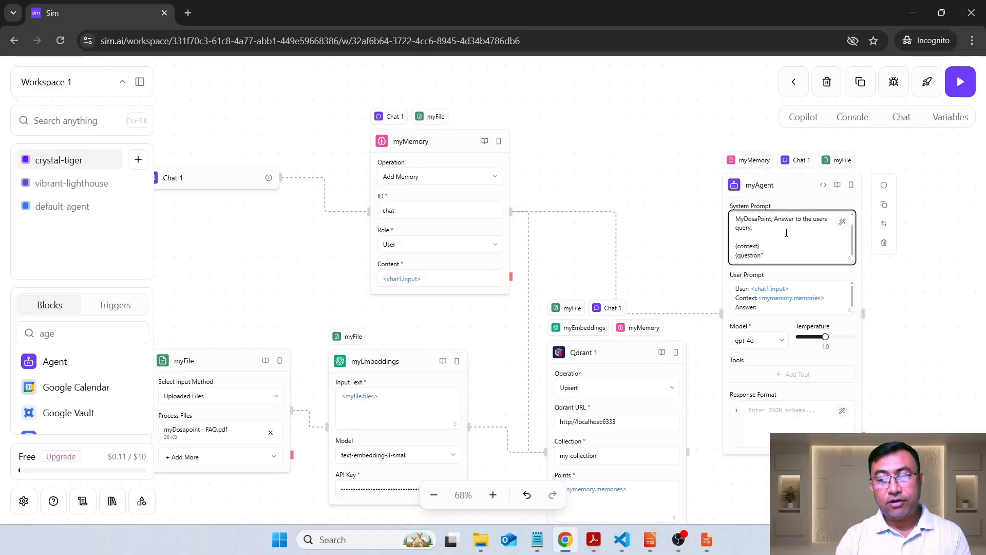
Remove the {context} and {question} placeholder lines from myAgent's system prompt
key("BackSpace")
key("BackSpace")
key("BackSpace")
key("BackSpace")
key("BackSpace")
key("BackSpace")
key("BackSpace")
key("BackSpace")
key("BackSpace")
key("BackSpace")
key("BackSpace")
key("BackSpace")
key("BackSpace")
key("BackSpace")
key("BackSpace")
key("BackSpace")
key("BackSpace")
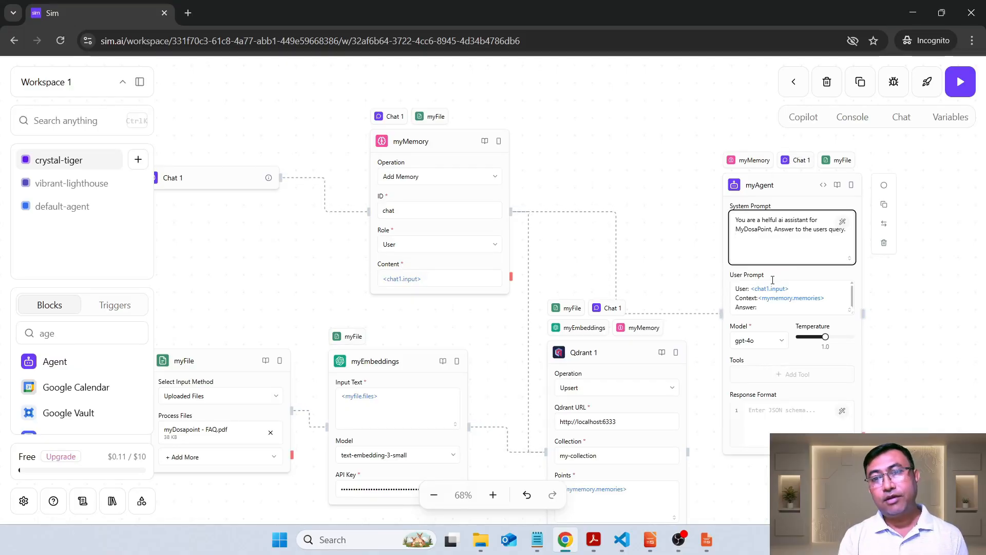
Examine myAgent's user prompt and the complete workflow, and switch to the closing slide of the sim_ai_series.pptx presentation
left_click_drag(736, 289, 782, 321)
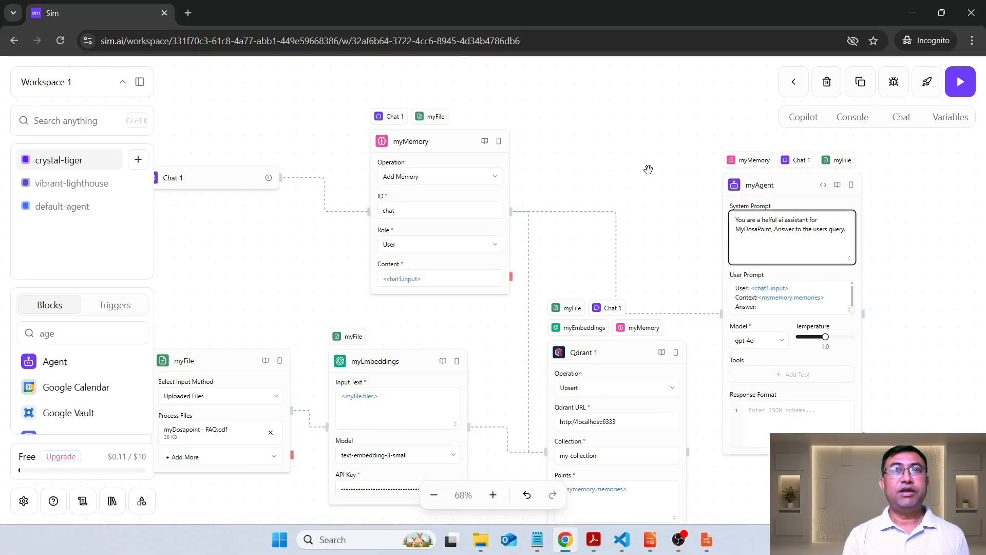
scroll(642, 171, "down", 3)
scroll(649, 169, "down", 1)
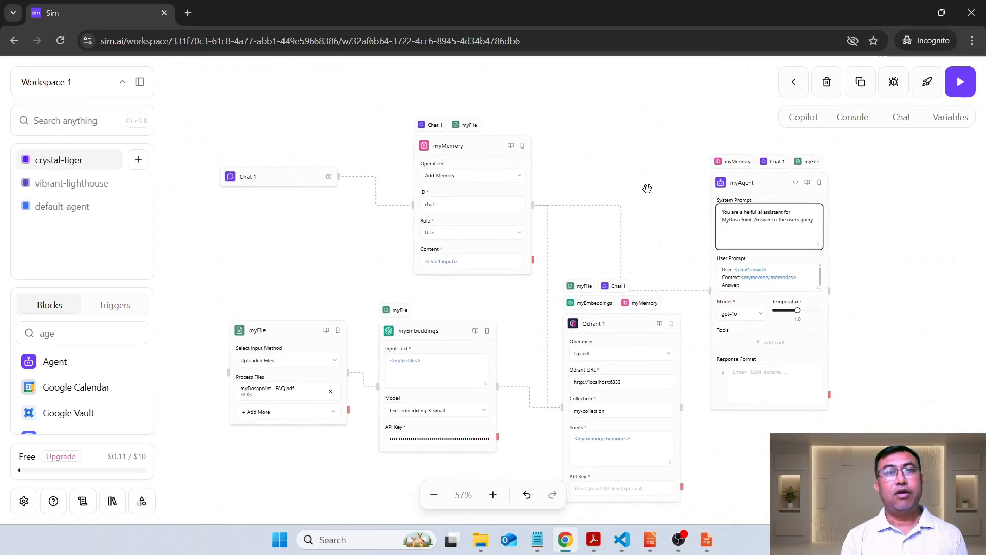
left_click_drag(779, 470, 765, 450)
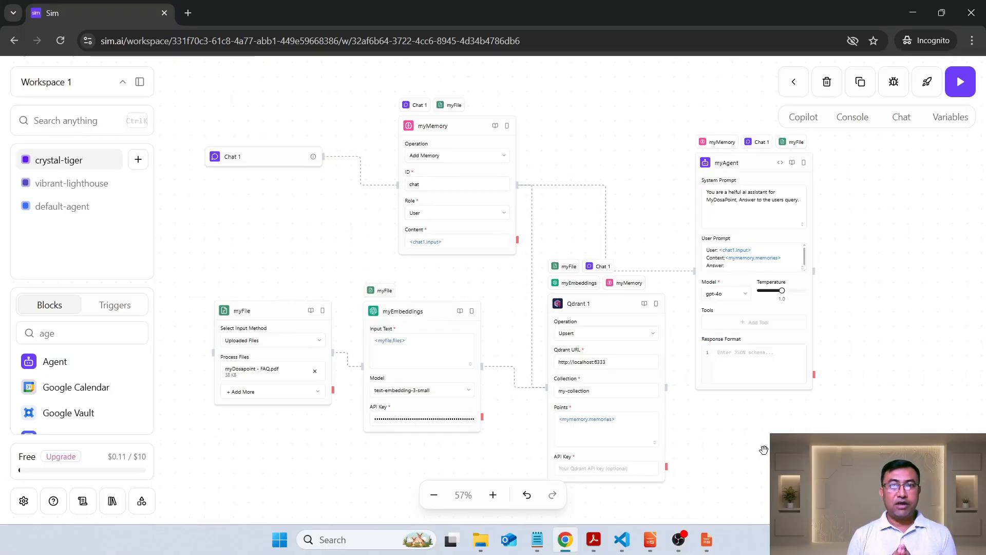
left_click(650, 550)
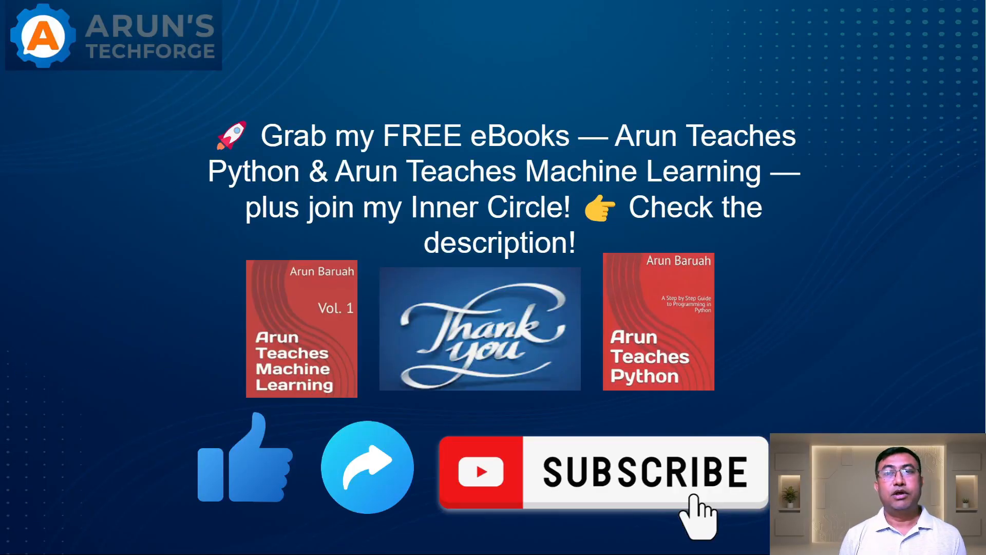